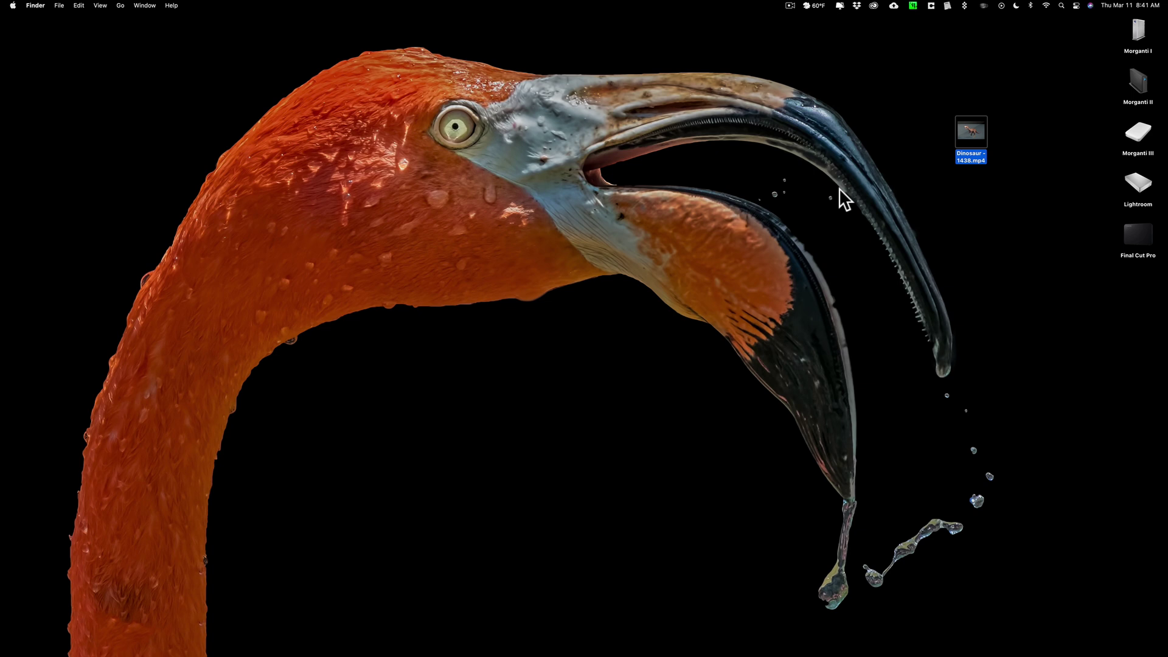
Preview the Dinosaur - 1438.mp4 clip from the desktop in Quick Look, replaying it once
{"action": "left_click", "coordinate": [960, 133]}
{"action": "key", "text": "space"}
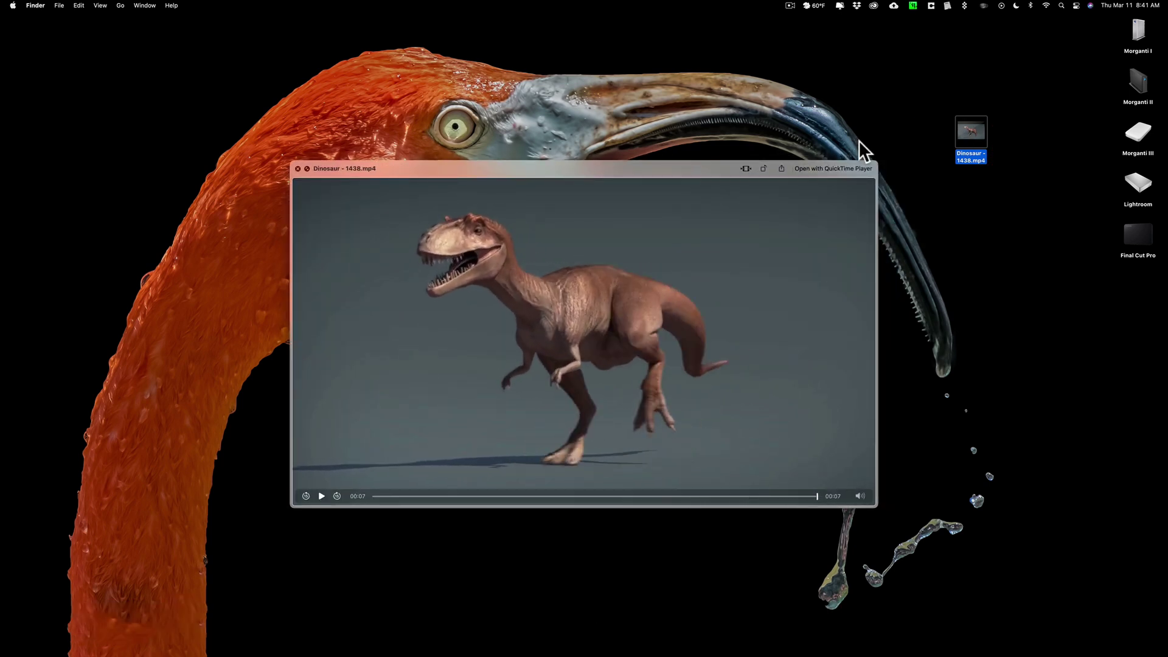
{"action": "left_click", "coordinate": [321, 496]}
{"action": "key", "text": "space"}
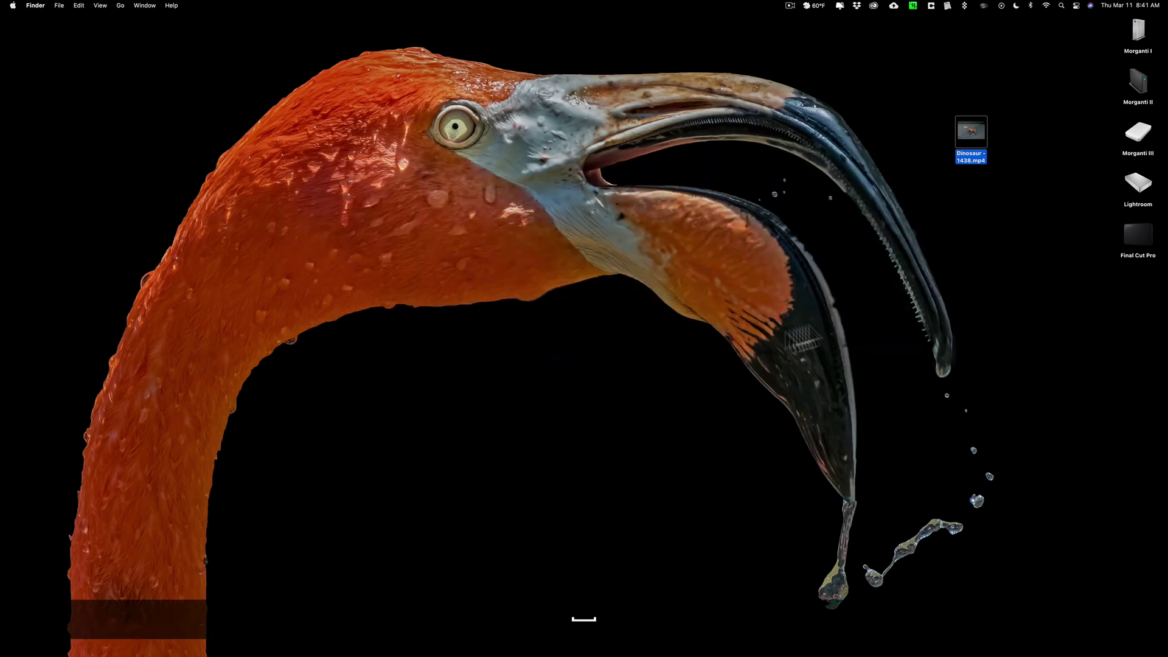
{"action": "left_click", "coordinate": [970, 144]}
{"action": "key", "text": "space"}
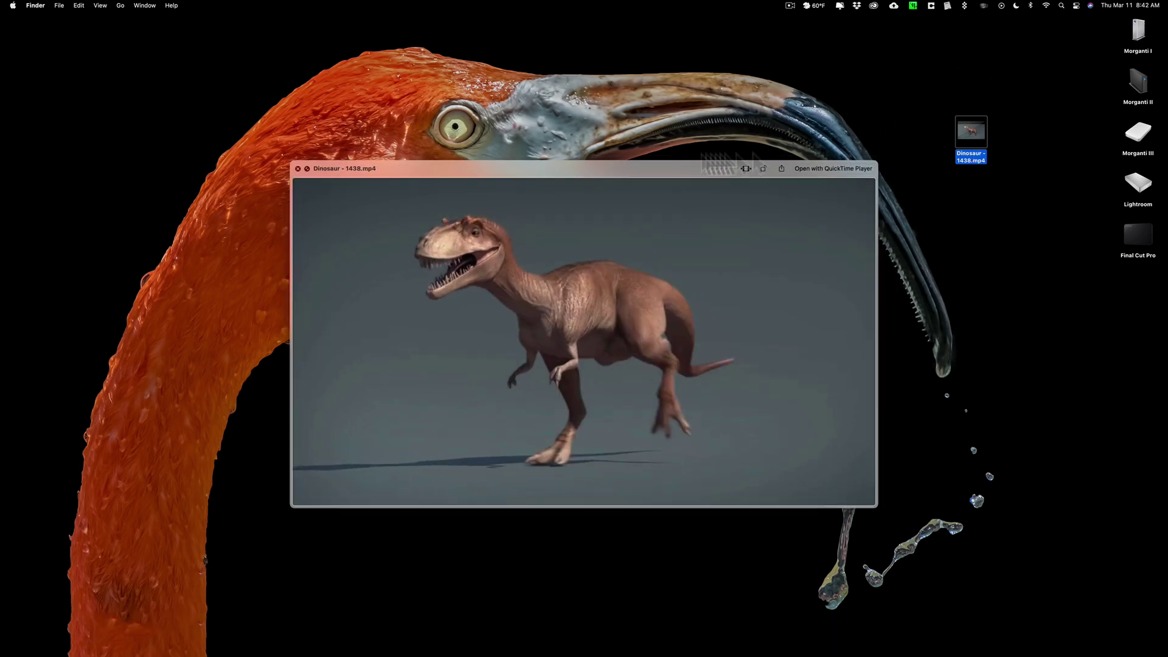
{"action": "left_click", "coordinate": [298, 169]}
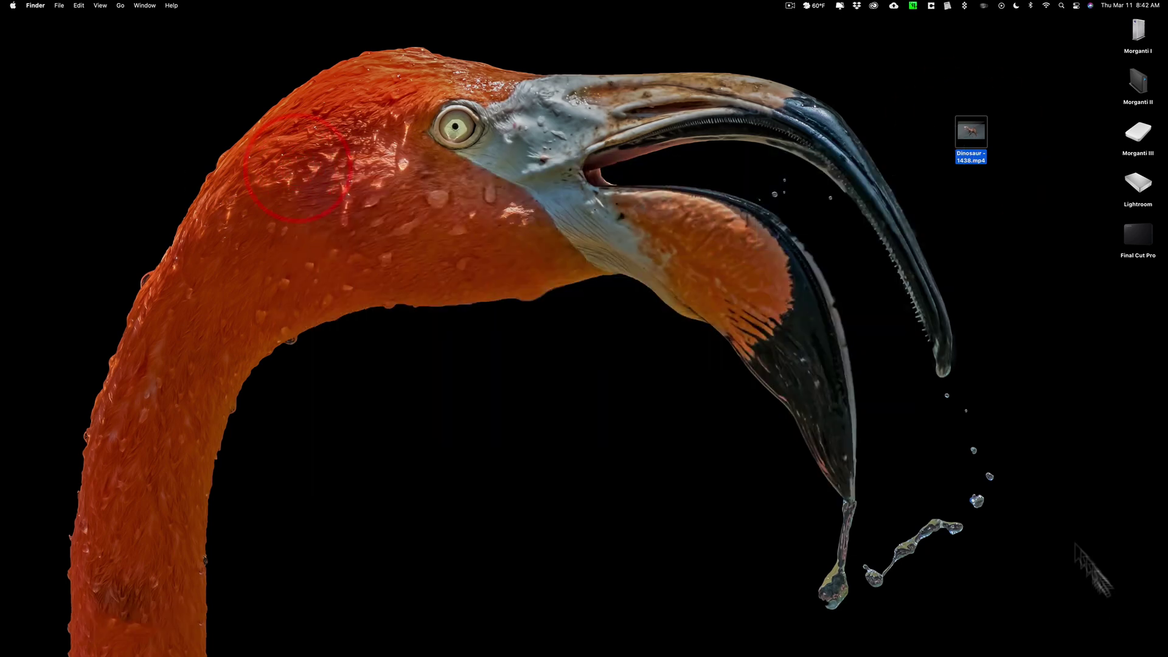
Back in Photoshop, import Dinosaur - 1438.mp4 via File > Import > Video Frames to Layers
{"action": "mouse_move", "coordinate": [1093, 648]}
{"action": "left_click", "coordinate": [1047, 634]}
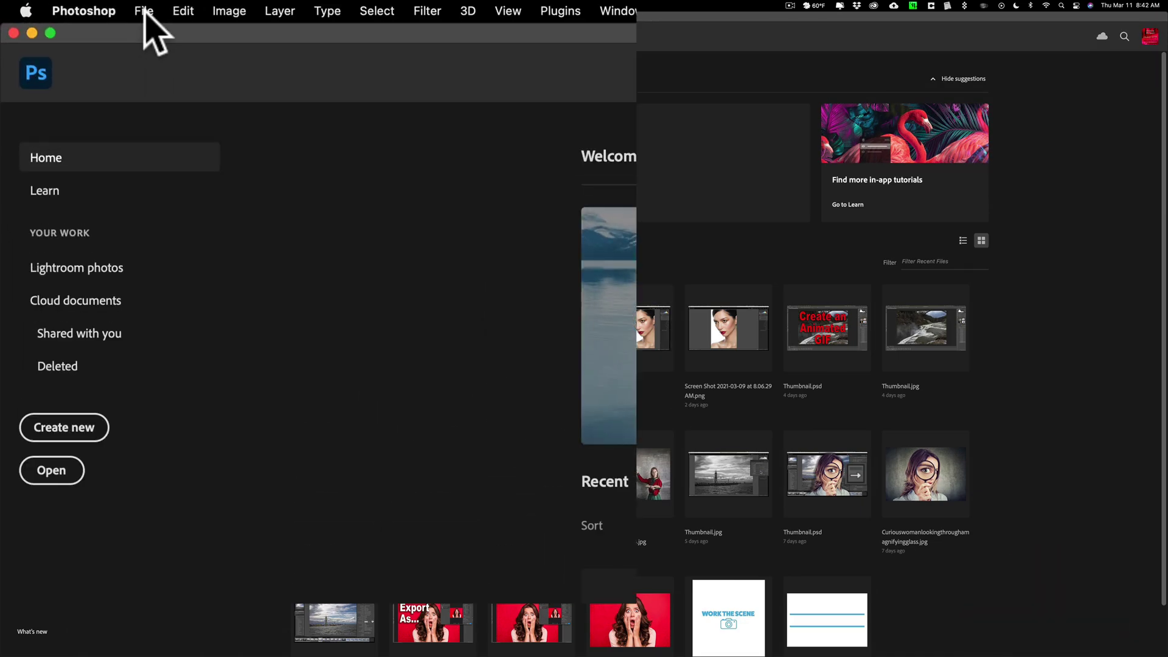
{"action": "left_click", "coordinate": [144, 13]}
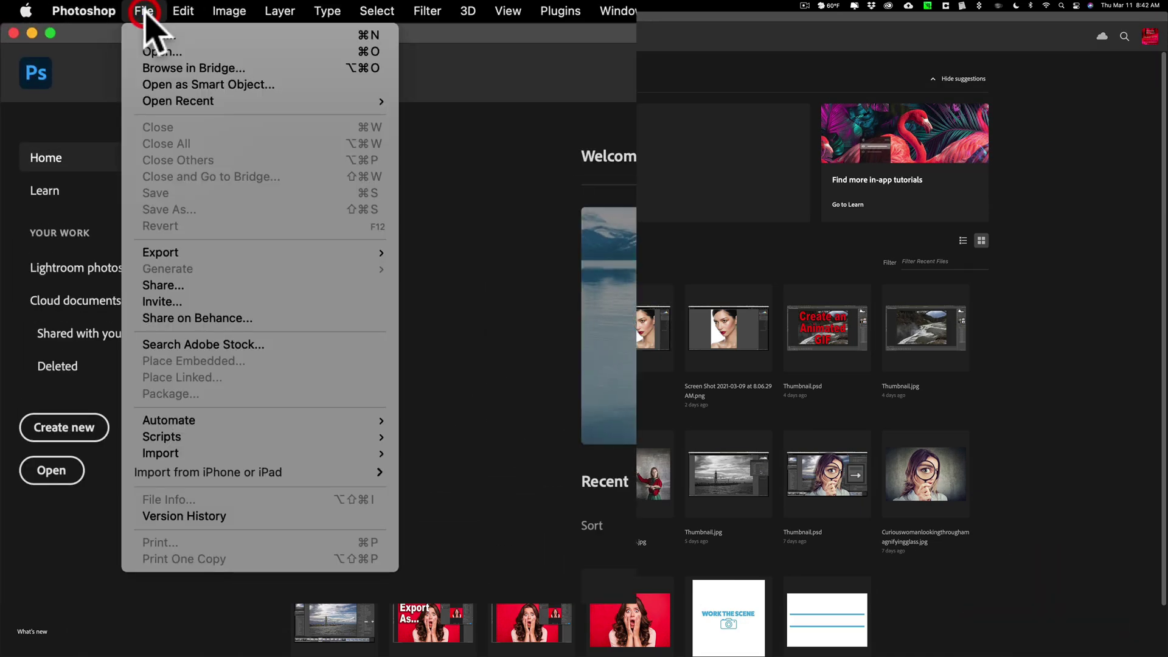
{"action": "mouse_move", "coordinate": [299, 450]}
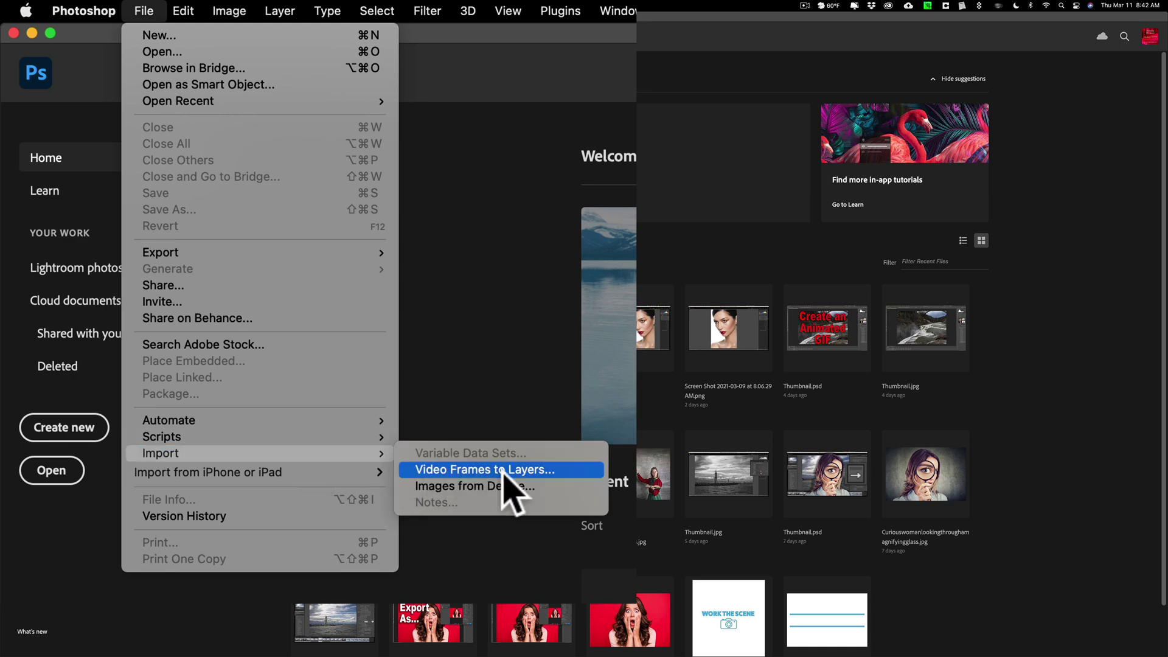
{"action": "left_click", "coordinate": [504, 472]}
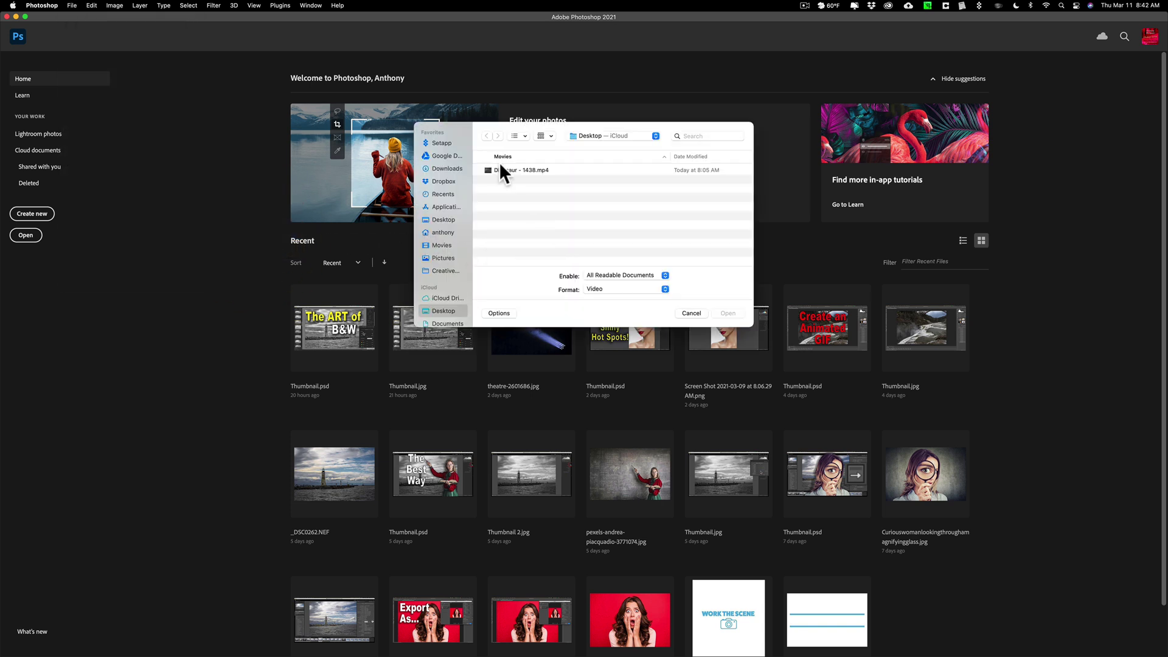
{"action": "left_click", "coordinate": [504, 171]}
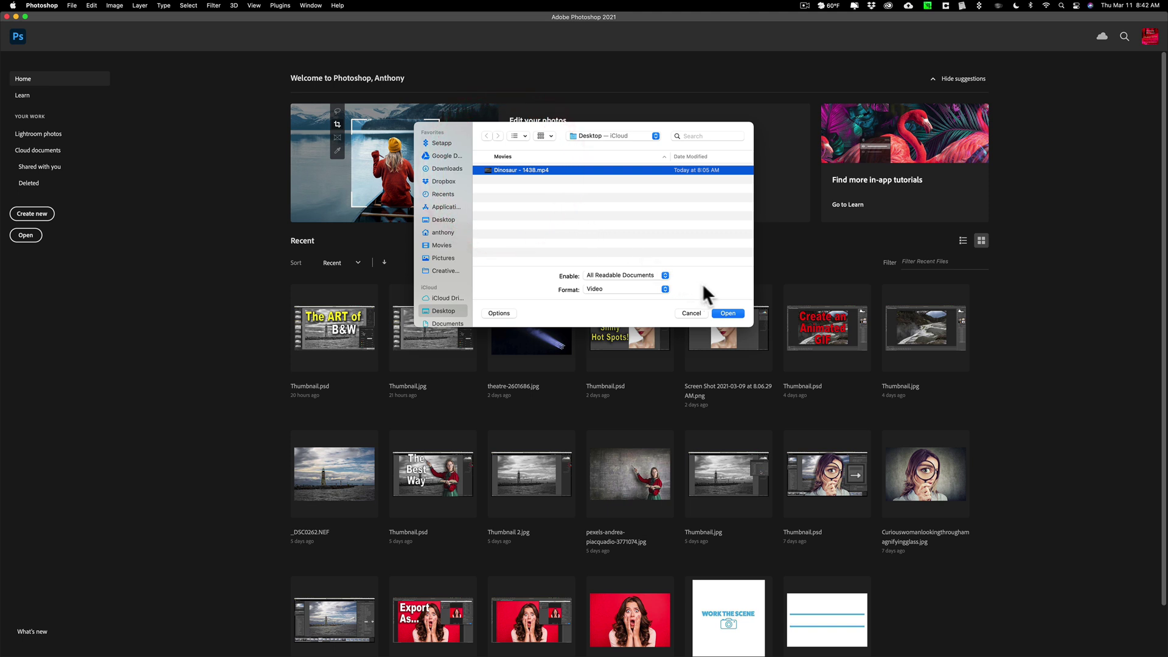
{"action": "left_click", "coordinate": [728, 313]}
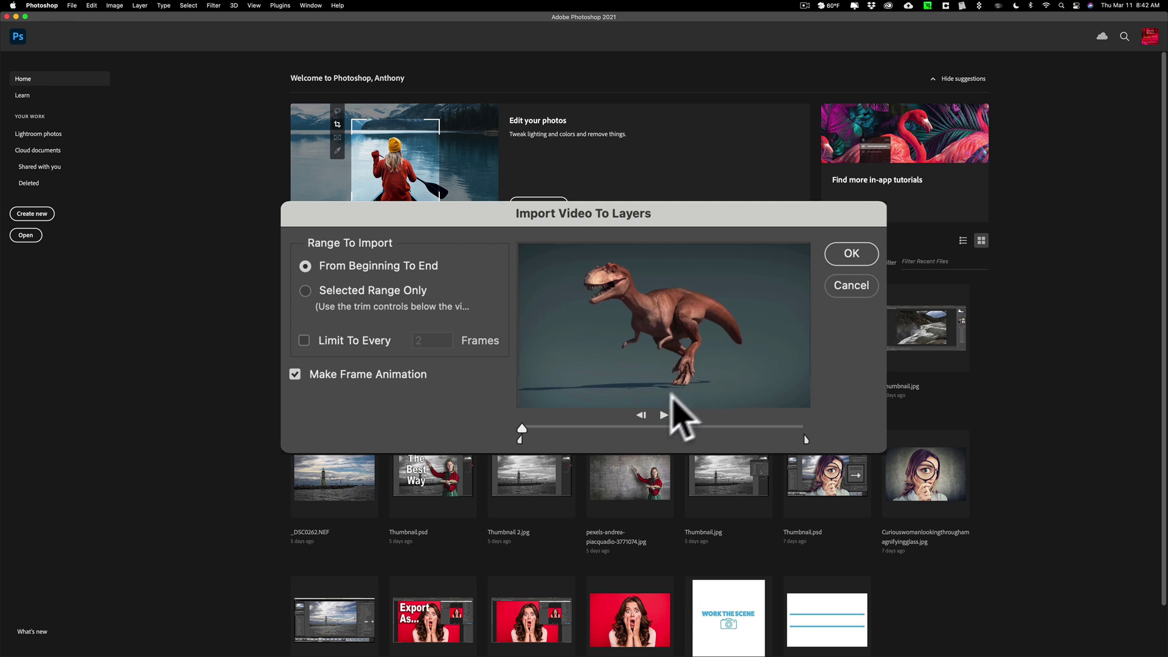
Preview and trial-trim the clip, then import it From Beginning To End as a frame animation
{"action": "left_click", "coordinate": [662, 415]}
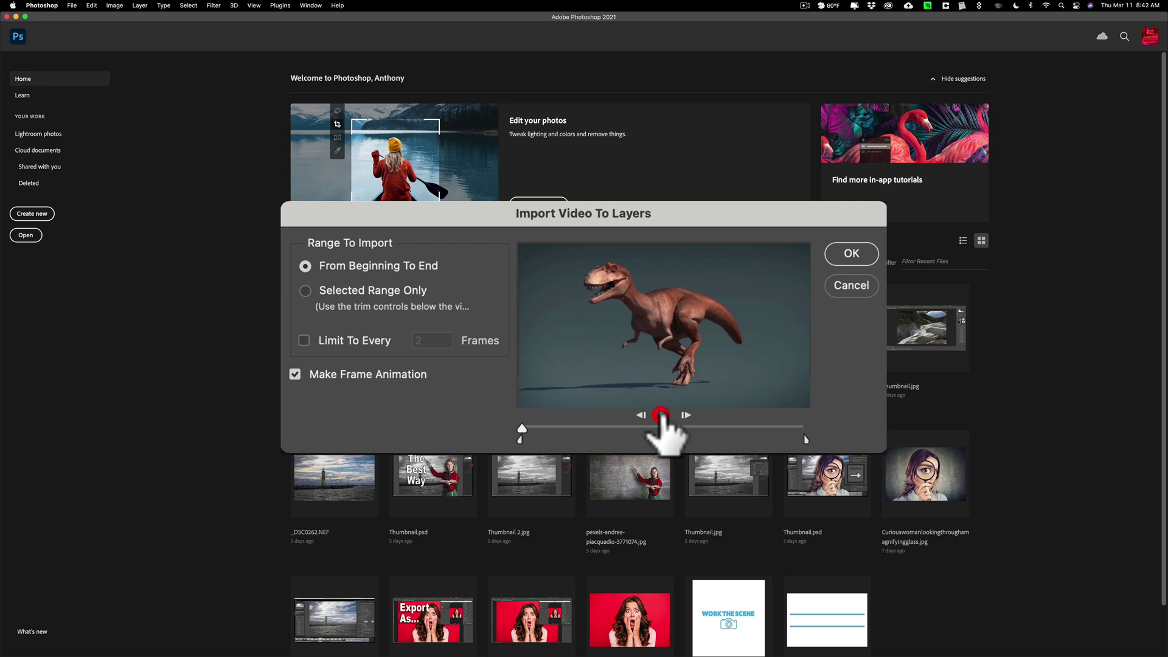
{"action": "left_click", "coordinate": [664, 416]}
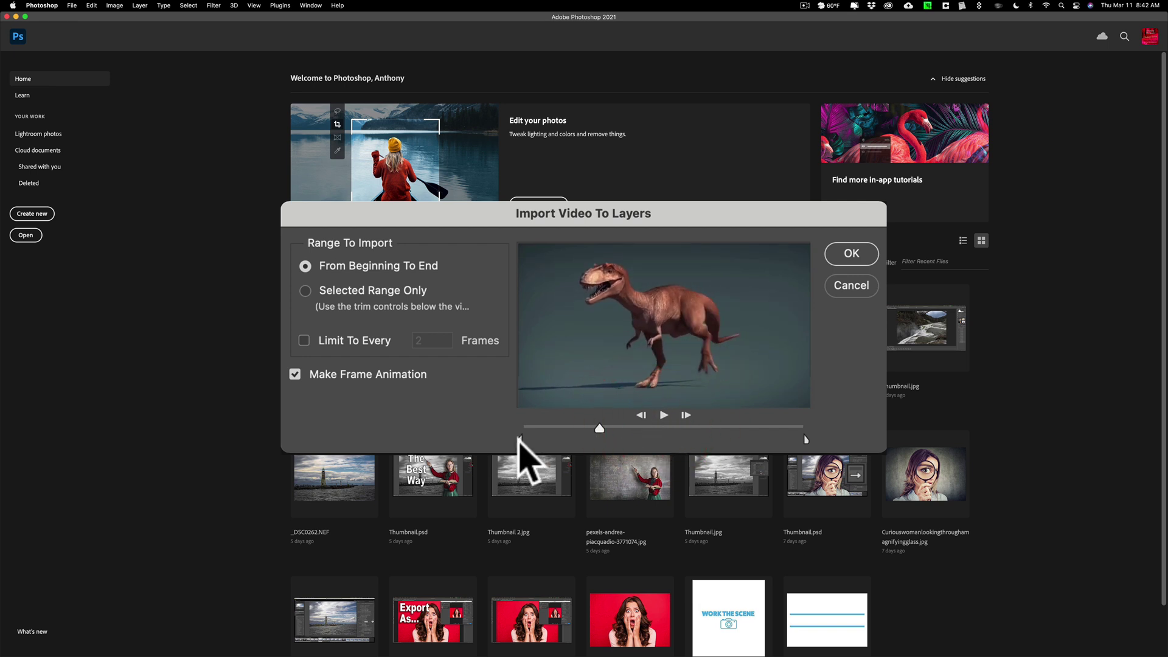
{"action": "left_click_drag", "start_coordinate": [519, 439], "coordinate": [572, 440]}
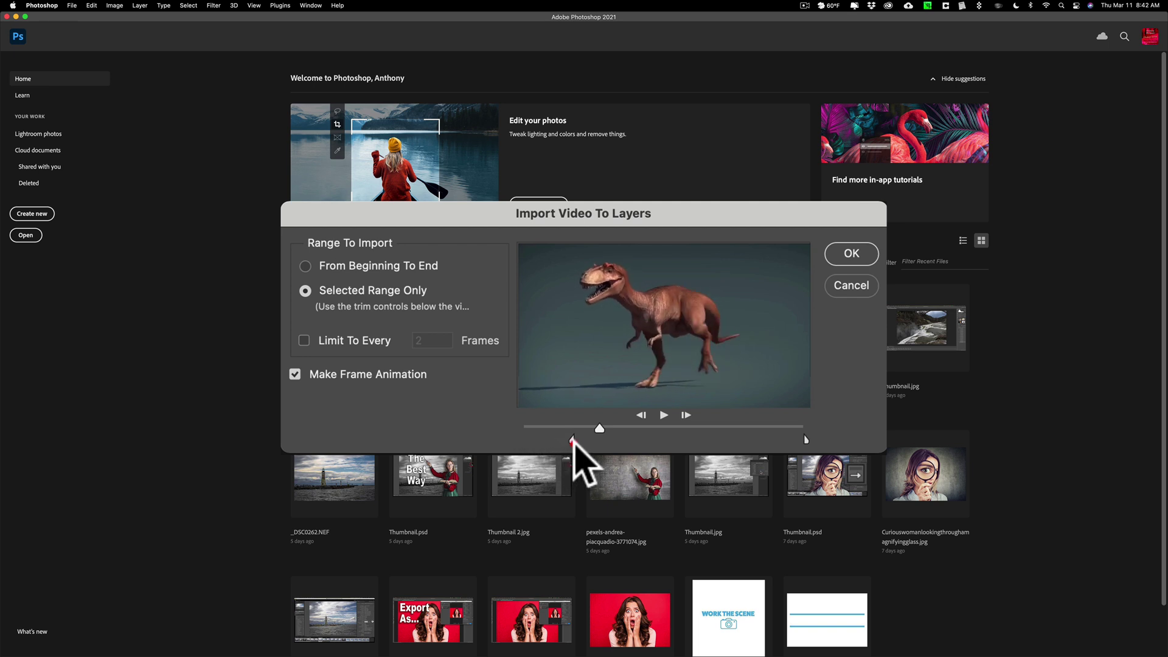
{"action": "mouse_move", "coordinate": [806, 439]}
{"action": "left_mouse_down"}
{"action": "mouse_move", "coordinate": [761, 440]}
{"action": "mouse_move", "coordinate": [806, 439]}
{"action": "left_mouse_up"}
{"action": "left_click_drag", "start_coordinate": [572, 438], "coordinate": [520, 443]}
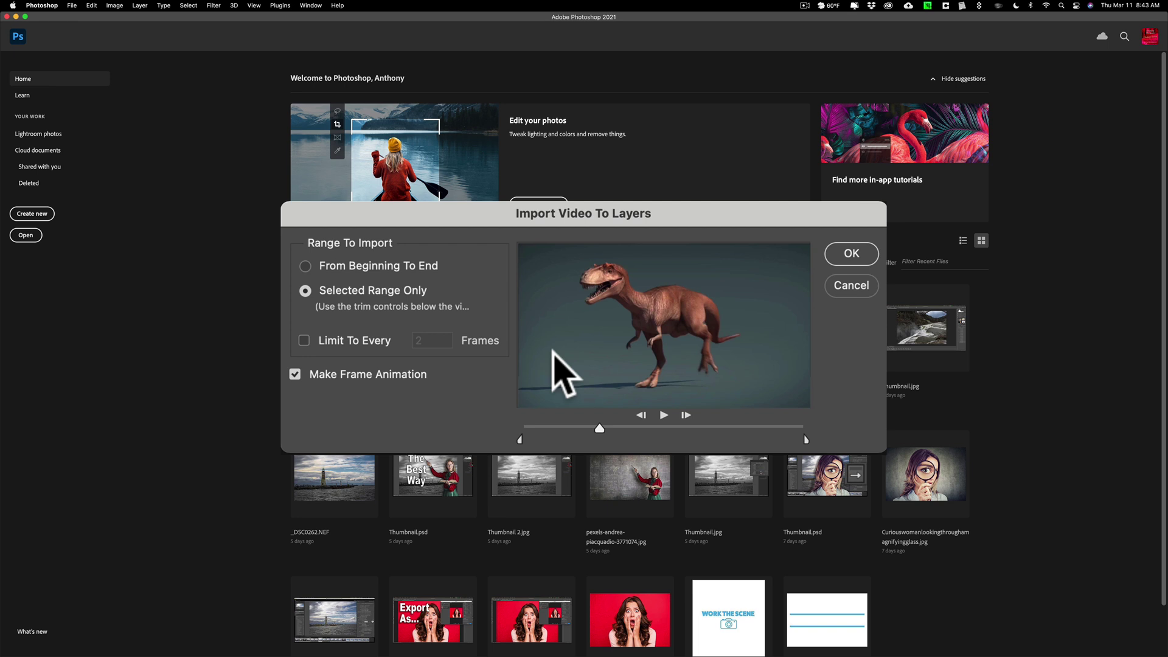
{"action": "left_click", "coordinate": [663, 415]}
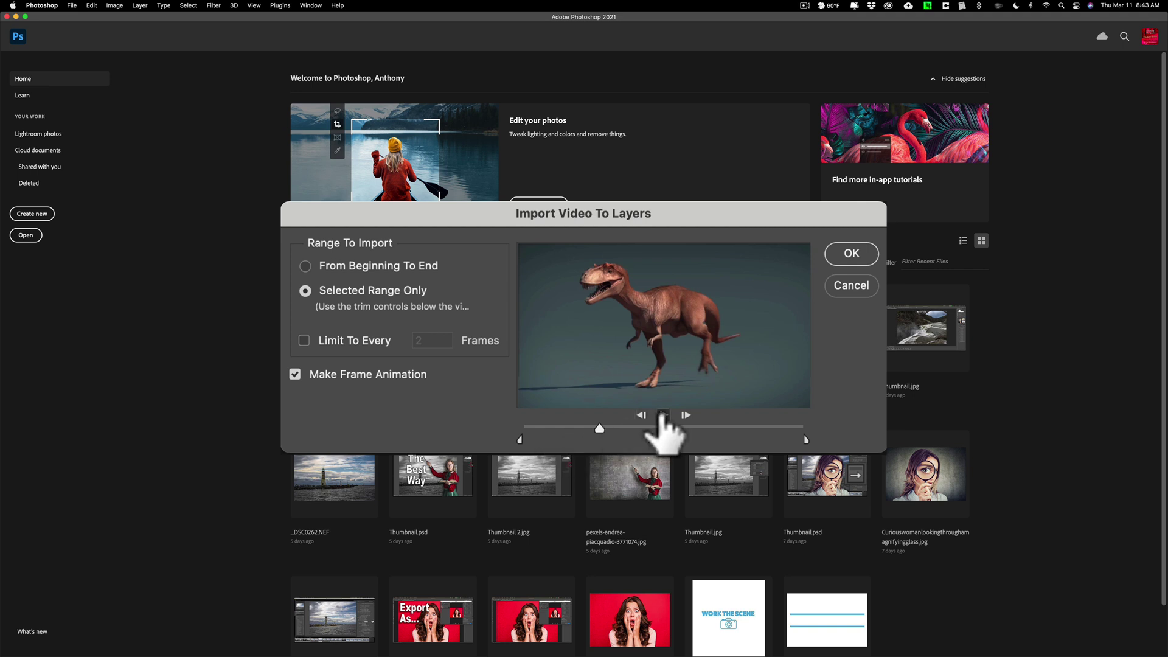
{"action": "left_click", "coordinate": [664, 416]}
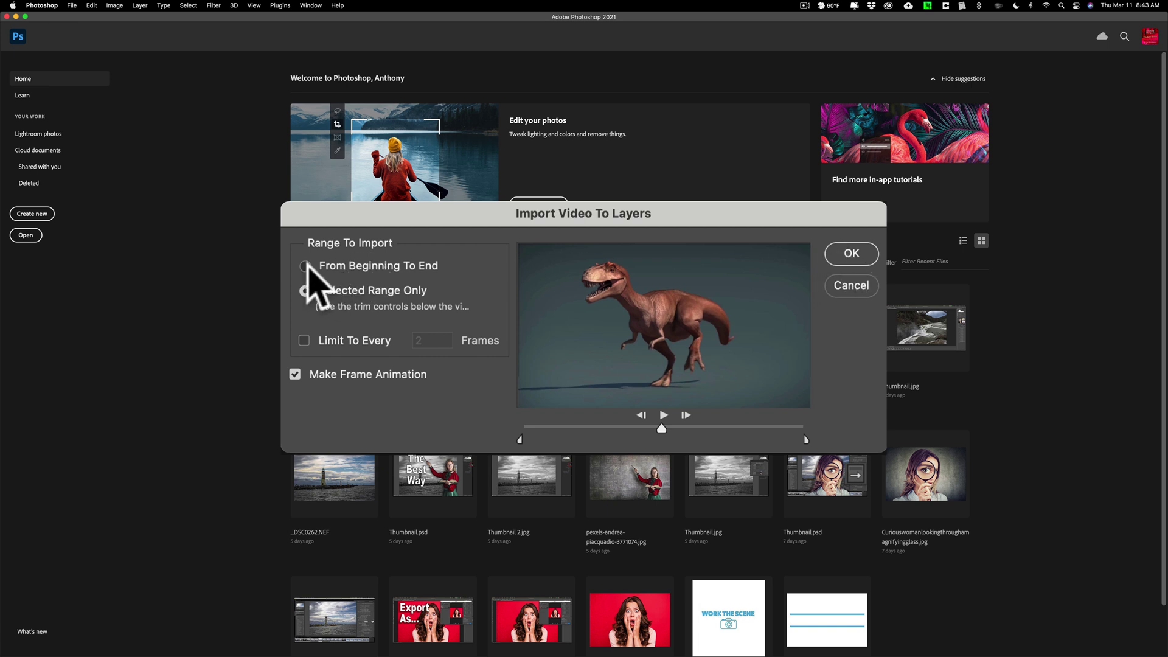
{"action": "left_click", "coordinate": [306, 266]}
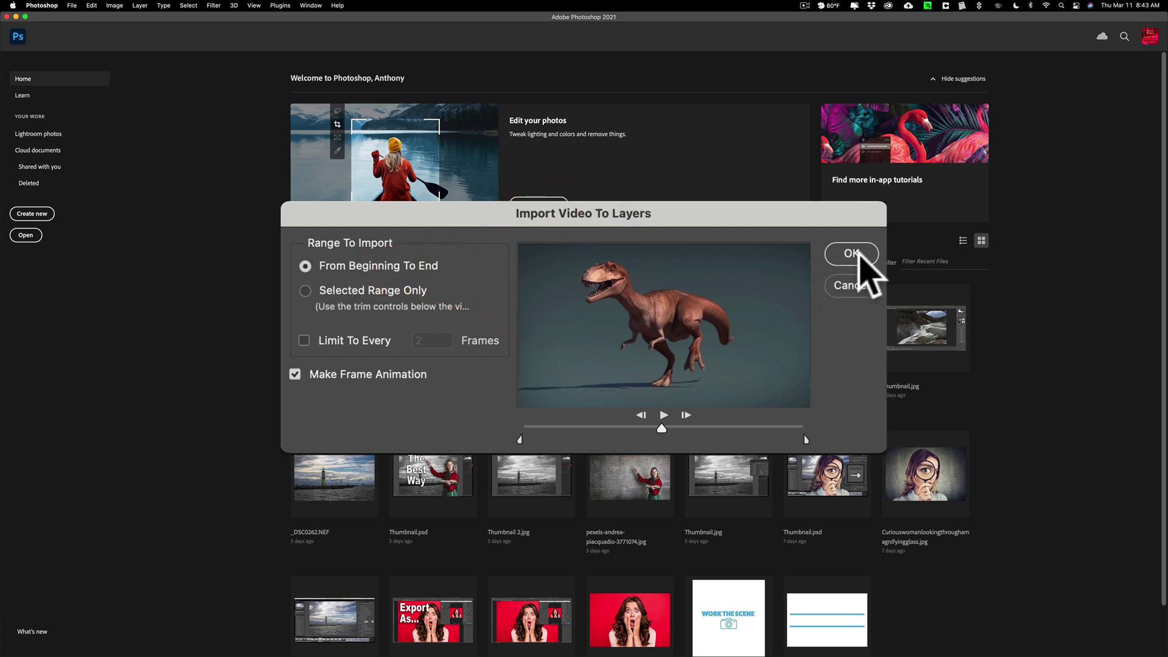
{"action": "left_click", "coordinate": [858, 255]}
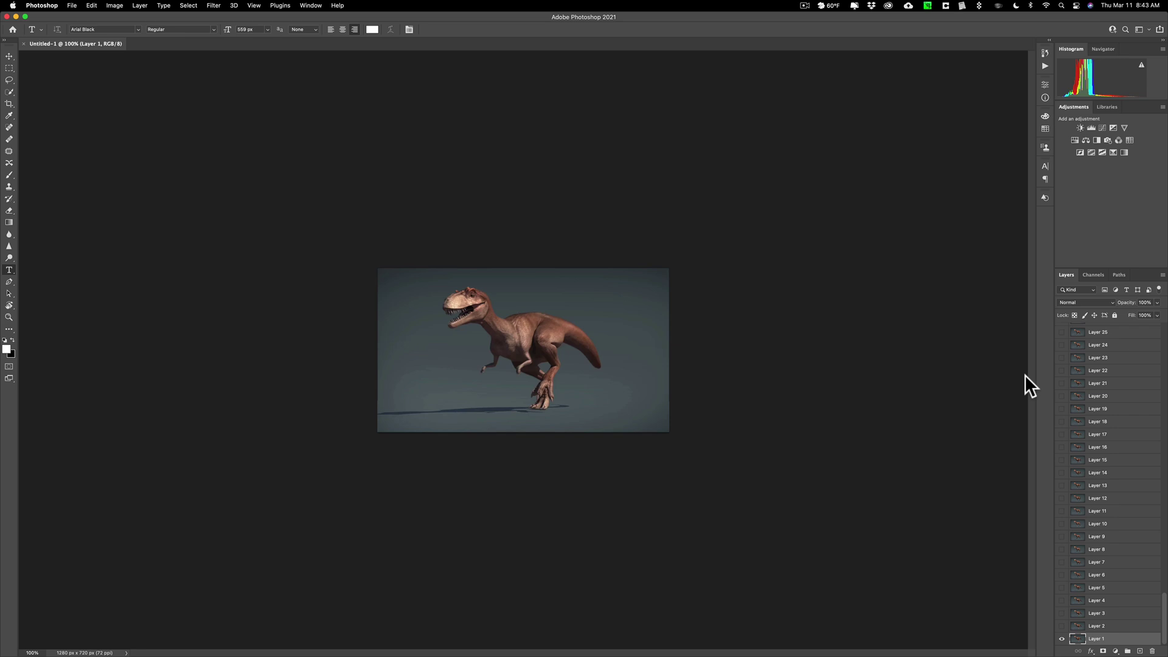
Zoom the canvas in twice with Cmd+= to reach 300%
{"action": "key", "text": "super"}
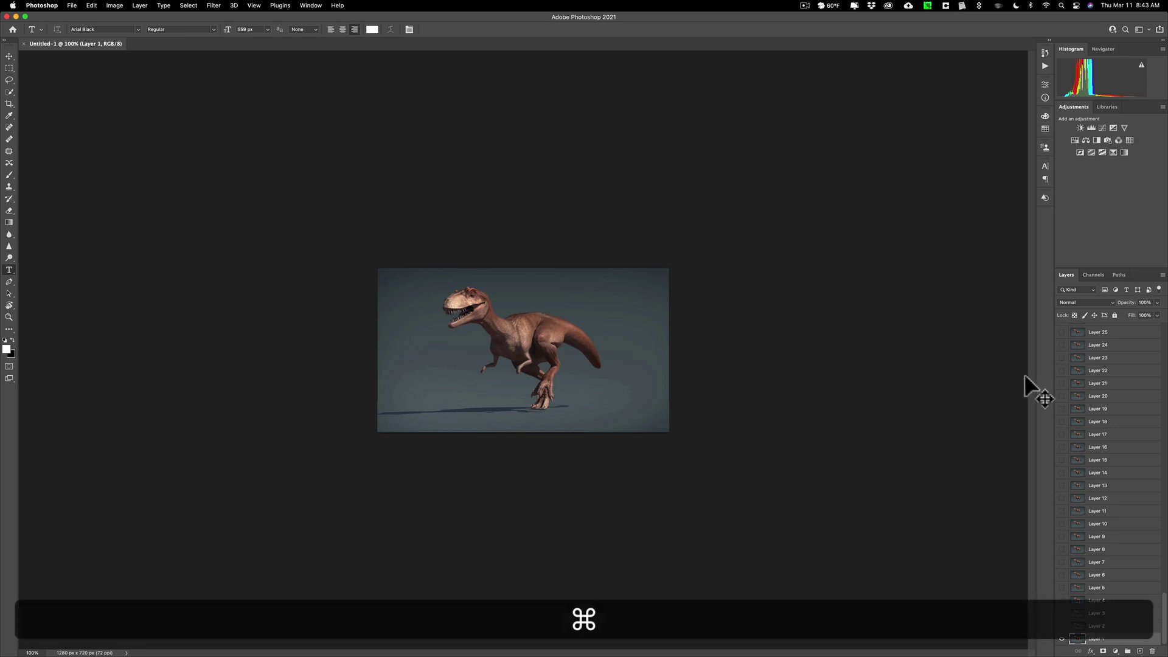
{"action": "key", "text": "super+equal"}
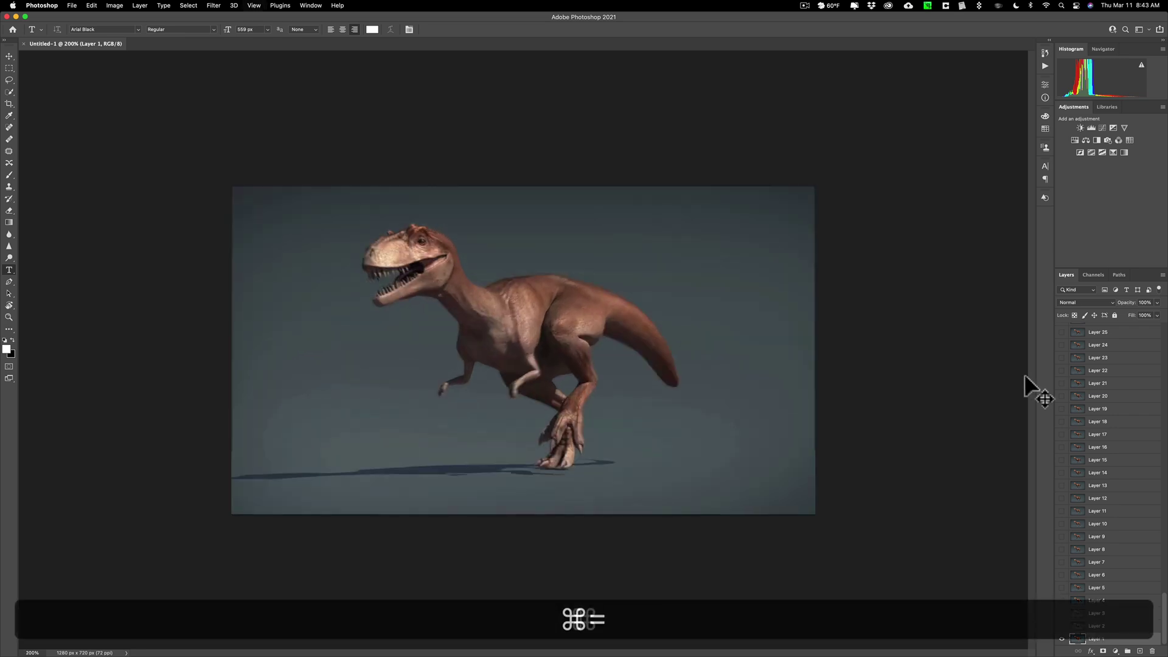
{"action": "key", "text": "super+equal"}
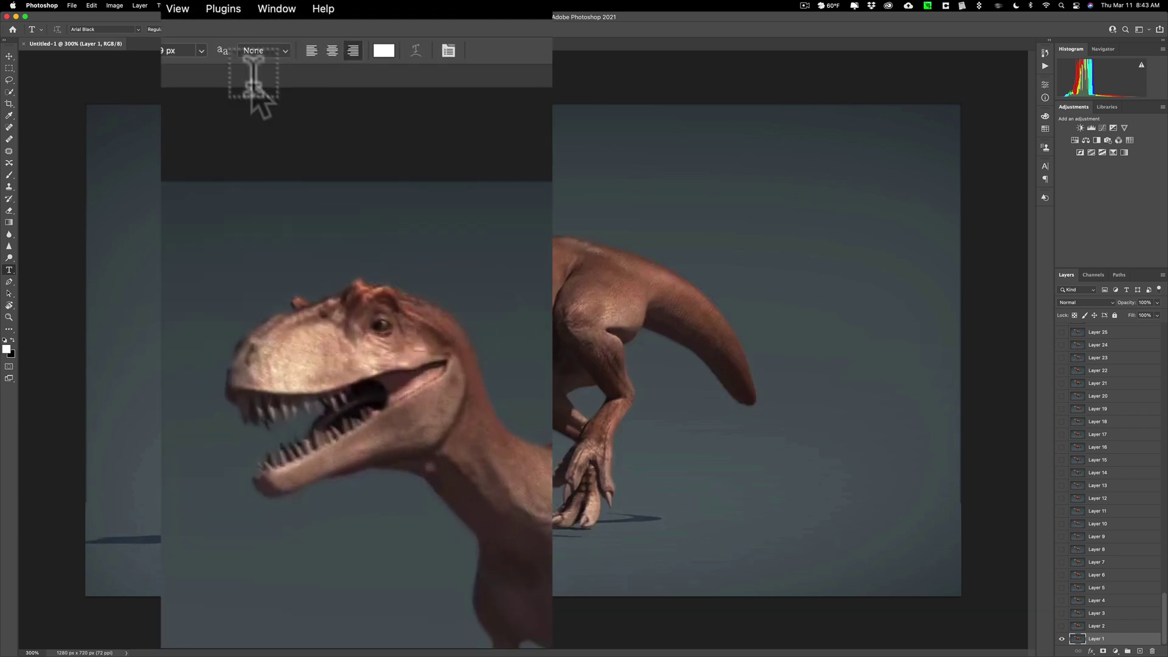
Show the Timeline panel from the Window menu
{"action": "left_click", "coordinate": [281, 8]}
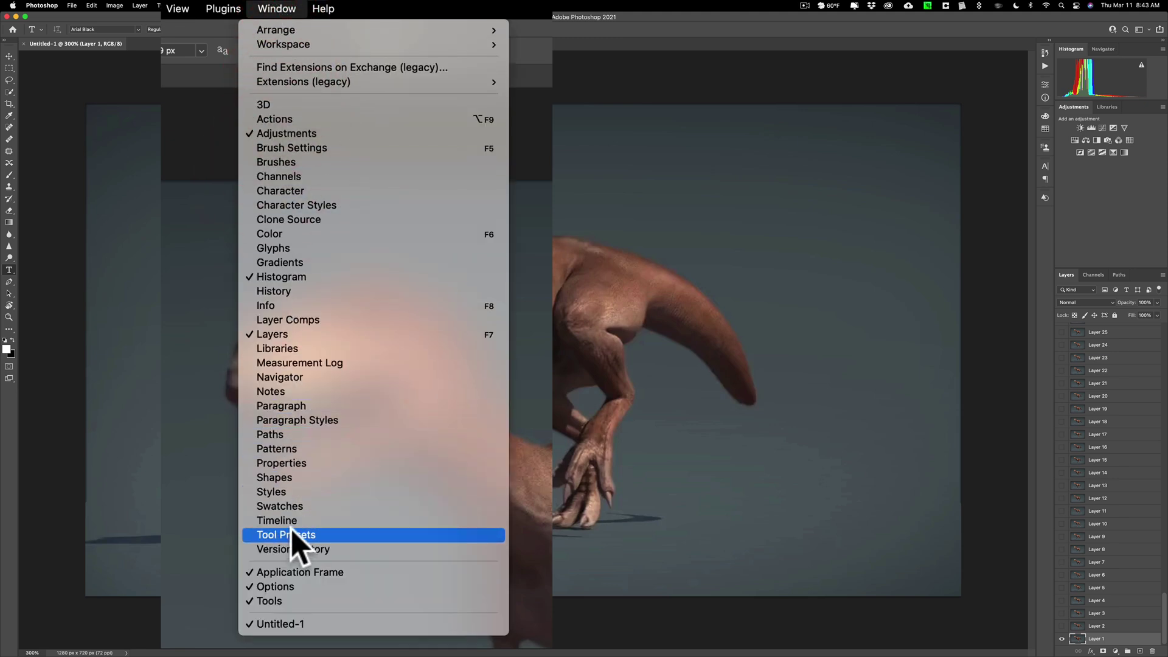
{"action": "left_click", "coordinate": [334, 520]}
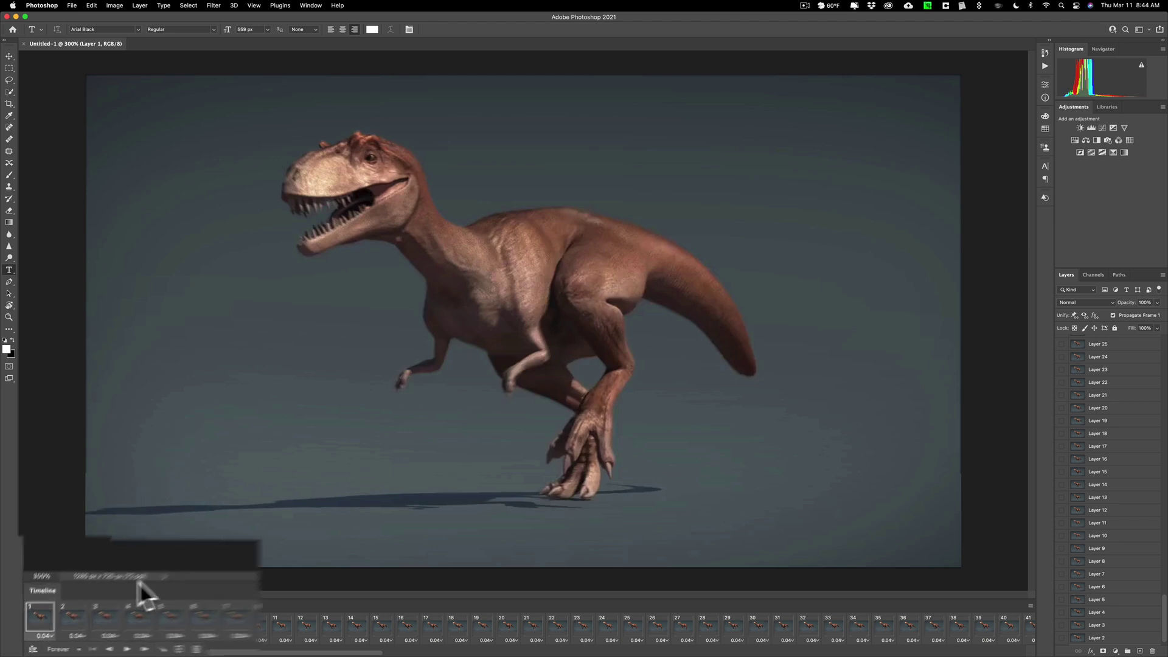
Play the animation, then reverse the frame order and play it again
{"action": "left_click", "coordinate": [236, 643]}
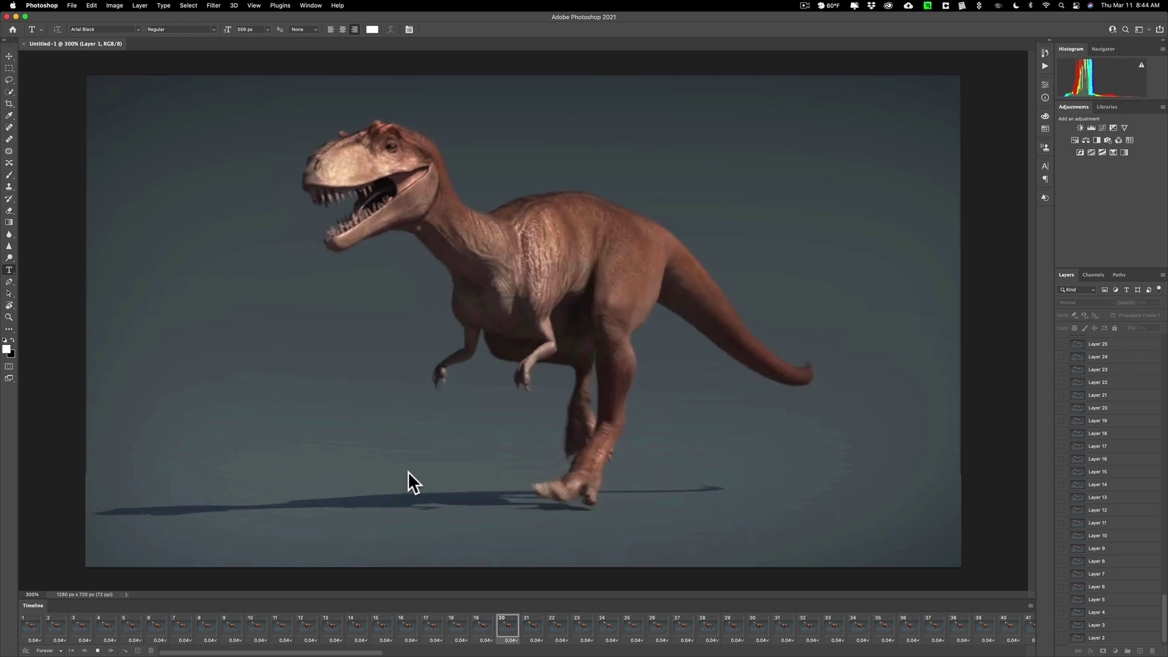
{"action": "key", "text": "space"}
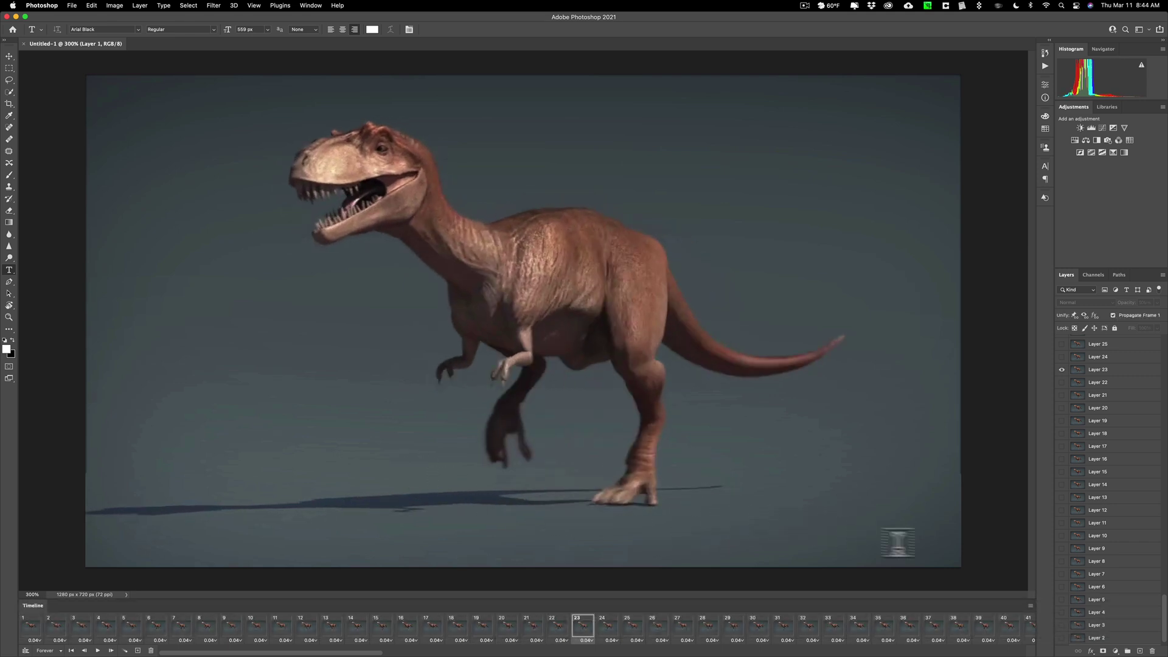
{"action": "left_click", "coordinate": [1031, 605]}
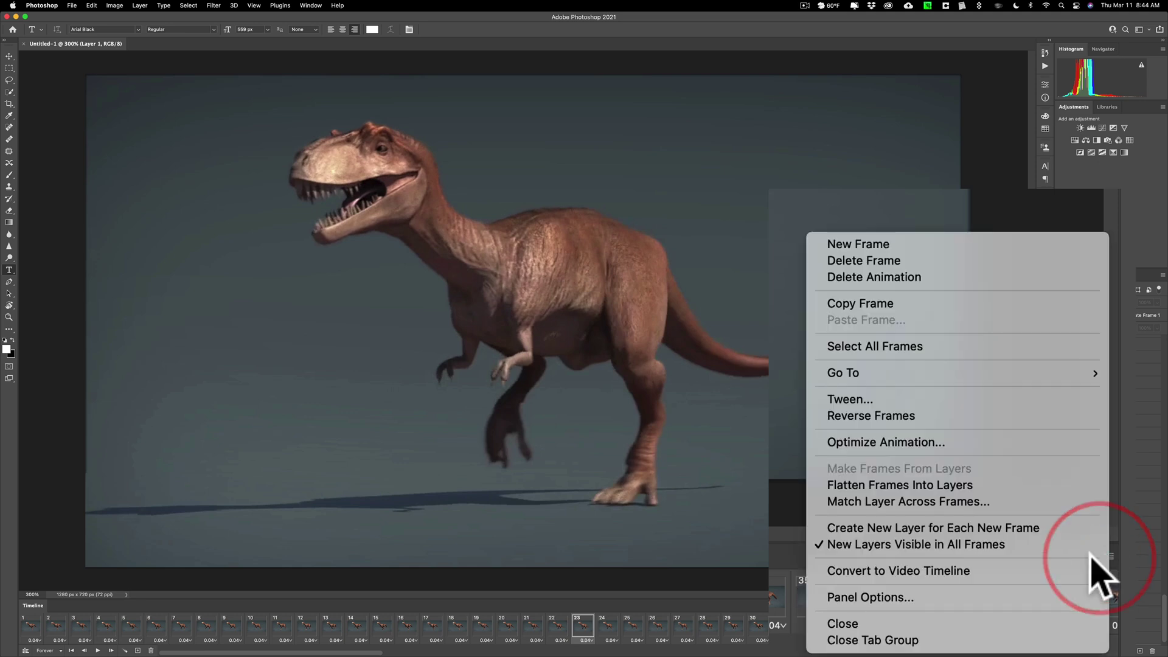
{"action": "left_click", "coordinate": [870, 418]}
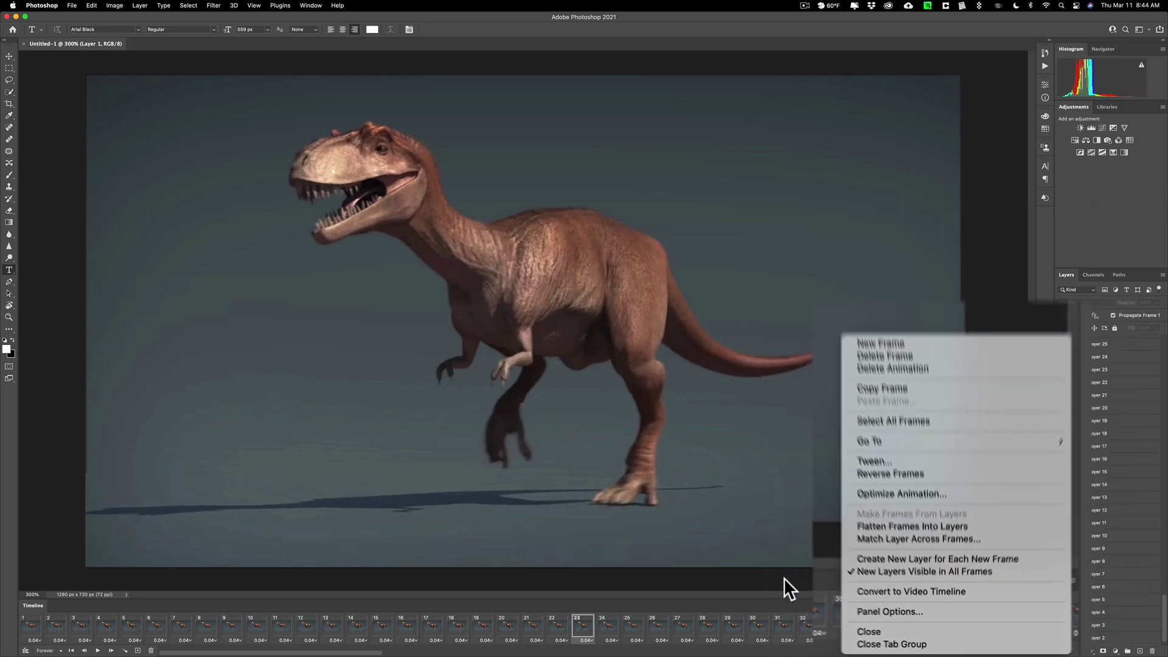
{"action": "left_click", "coordinate": [106, 649]}
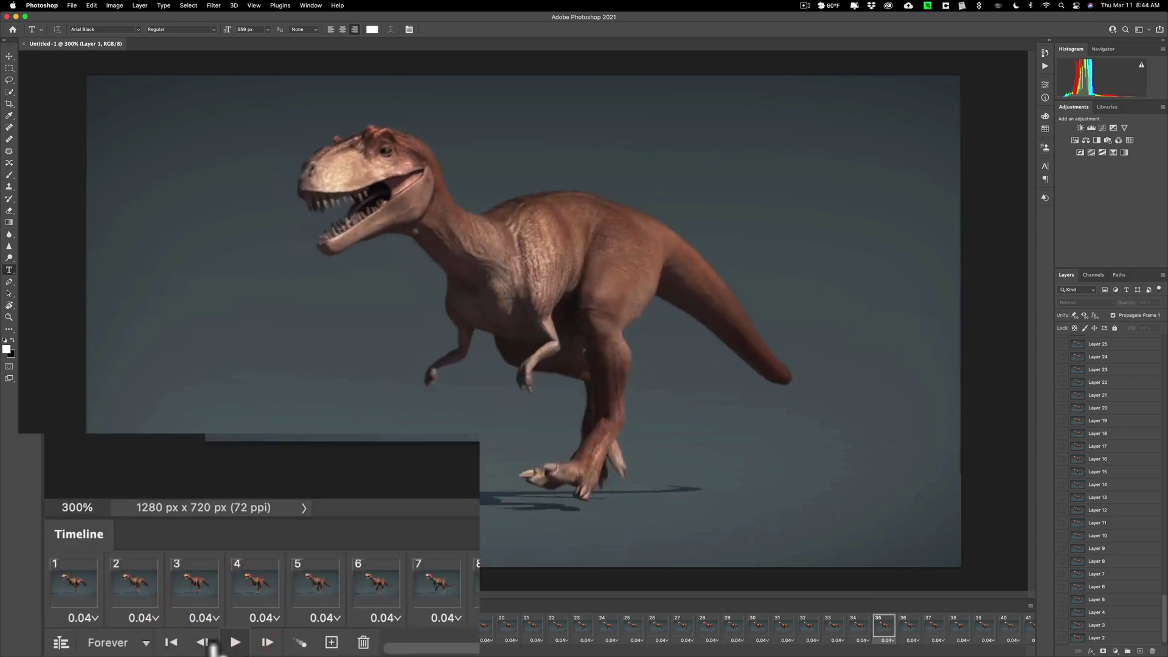
Confirm the loop count is set to Forever
{"action": "mouse_move", "coordinate": [146, 650]}
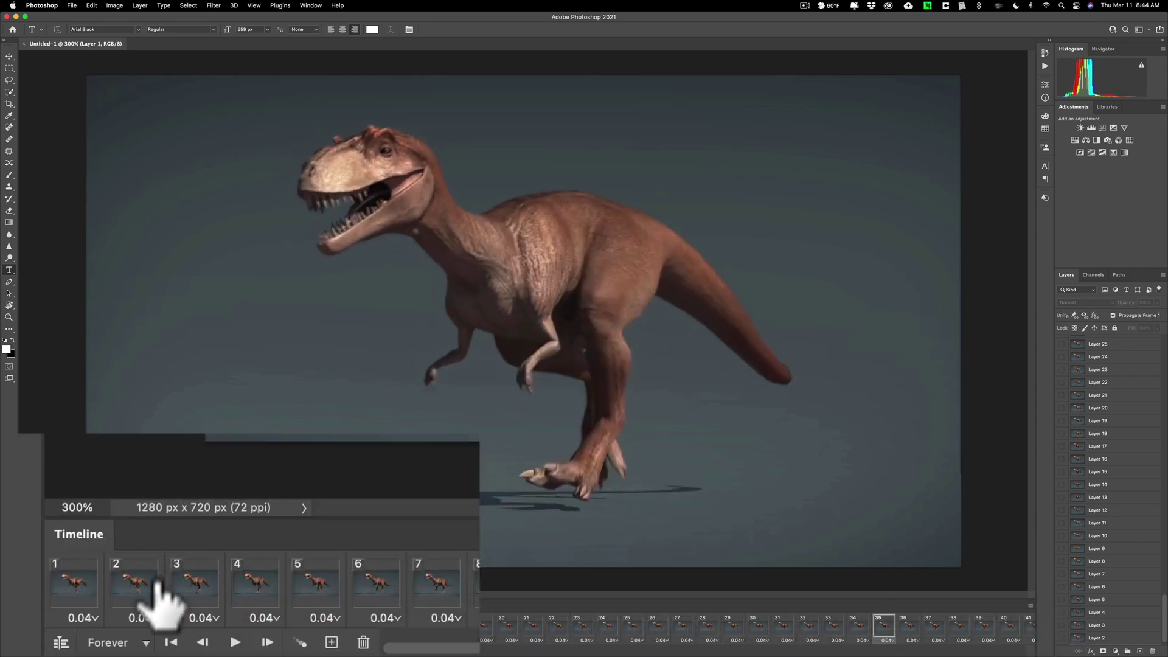
{"action": "left_click", "coordinate": [145, 639]}
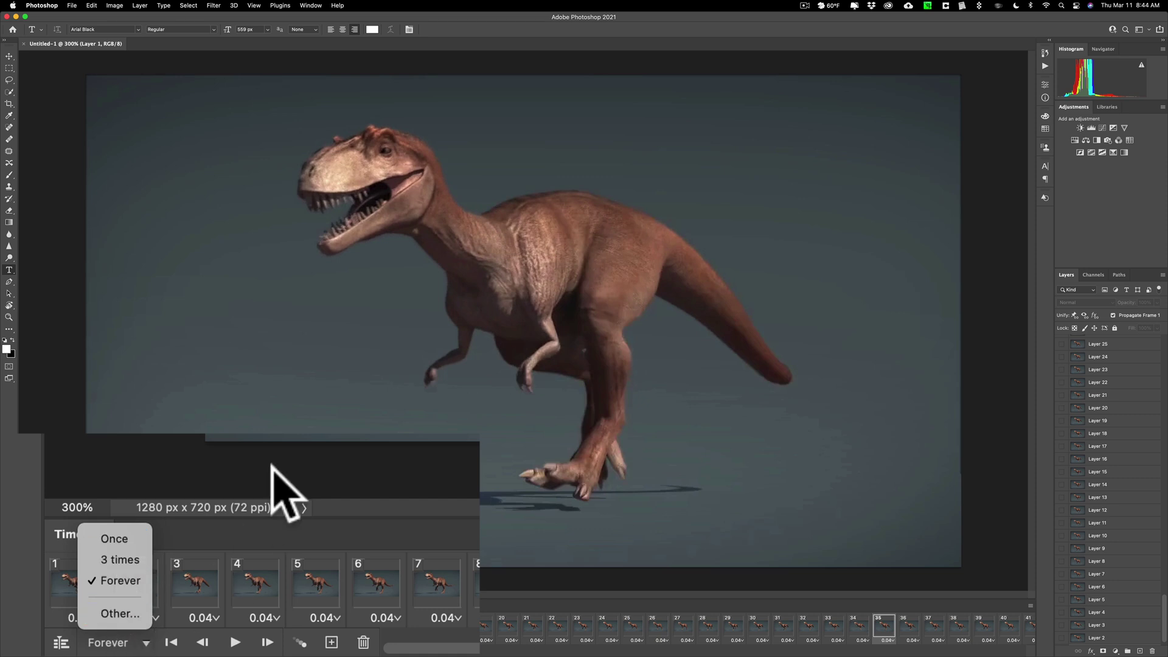
{"action": "left_click", "coordinate": [383, 467]}
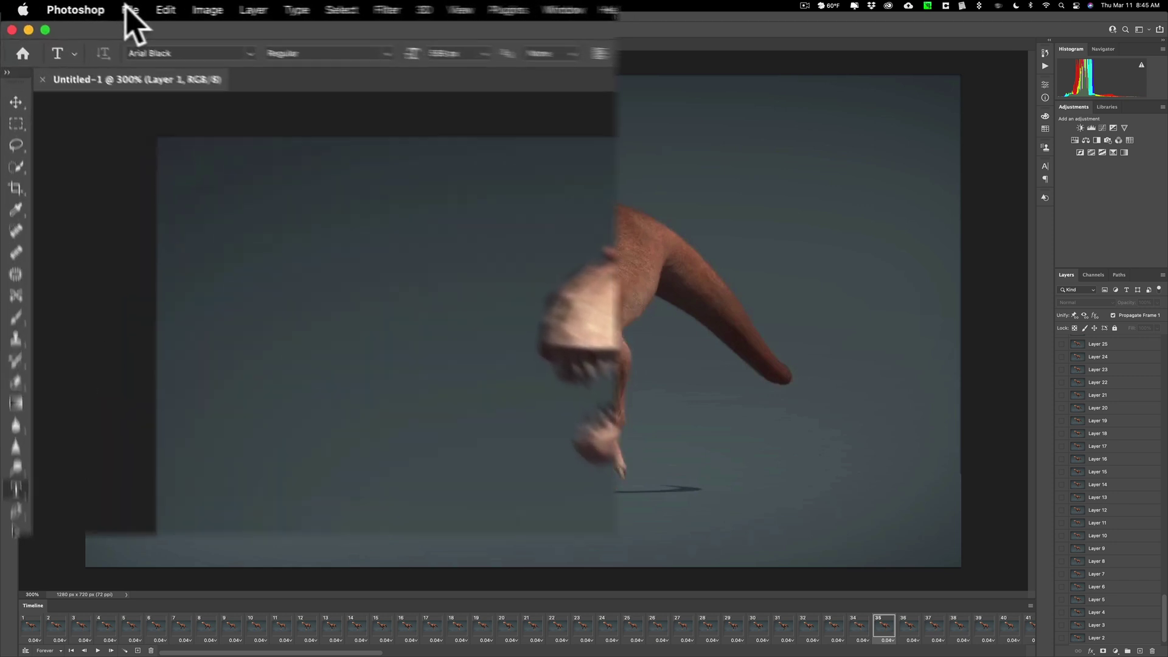
Open Save for Web (Legacy) and choose the GIF 128 Dithered preset
{"action": "left_click", "coordinate": [71, 5]}
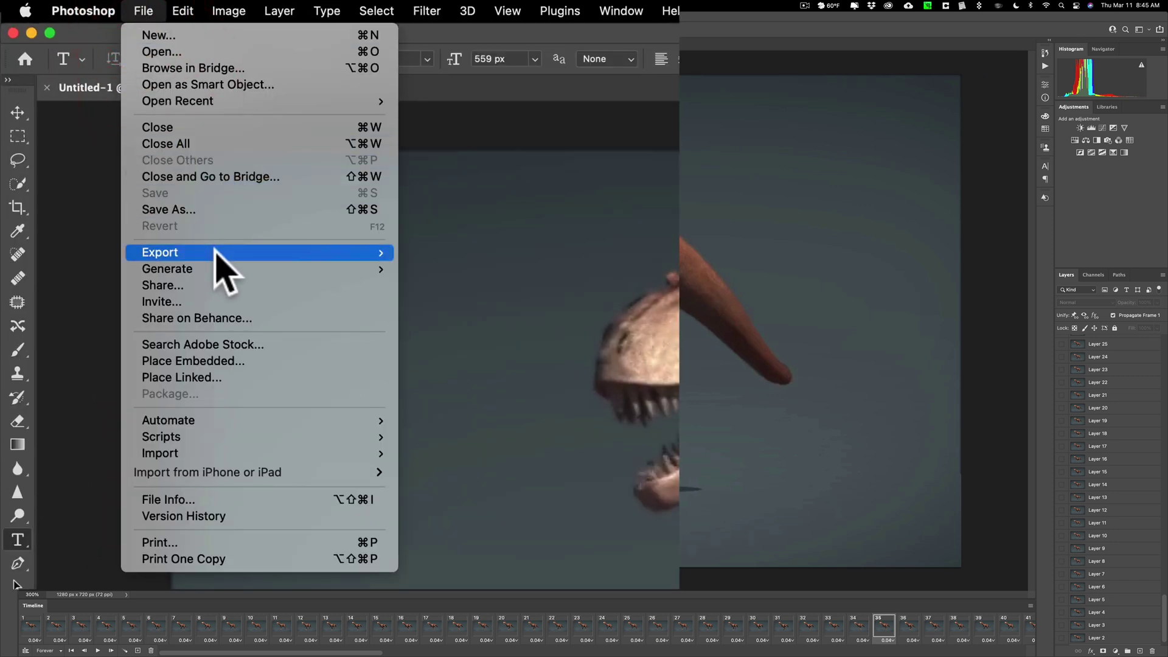
{"action": "mouse_move", "coordinate": [222, 252]}
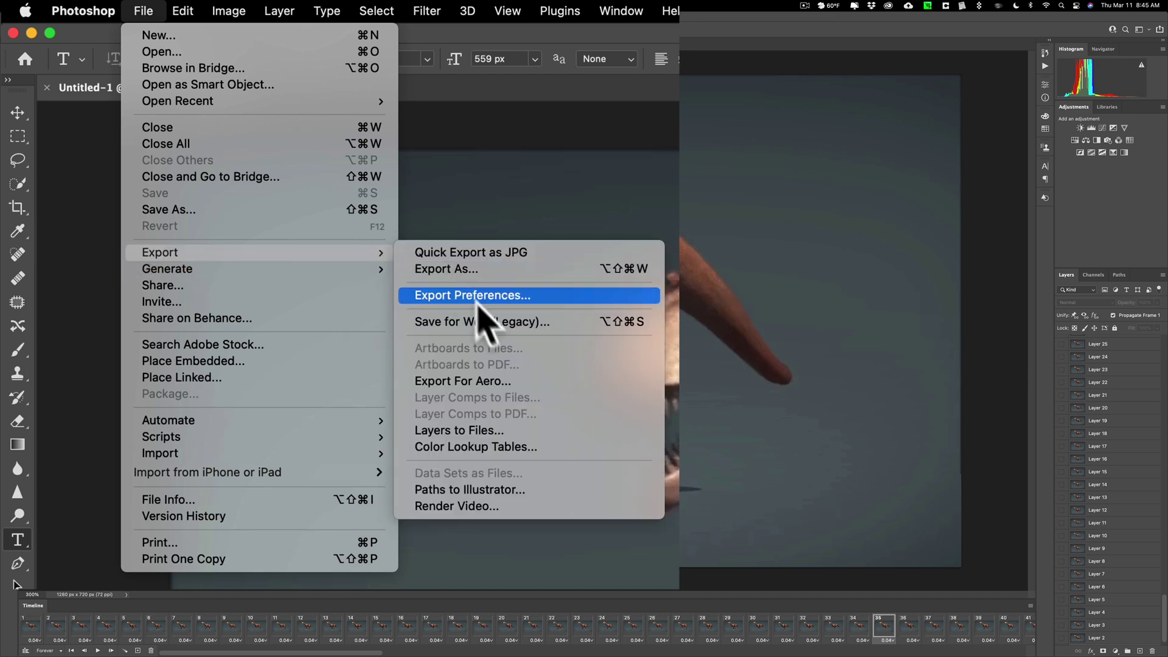
{"action": "left_click", "coordinate": [564, 322]}
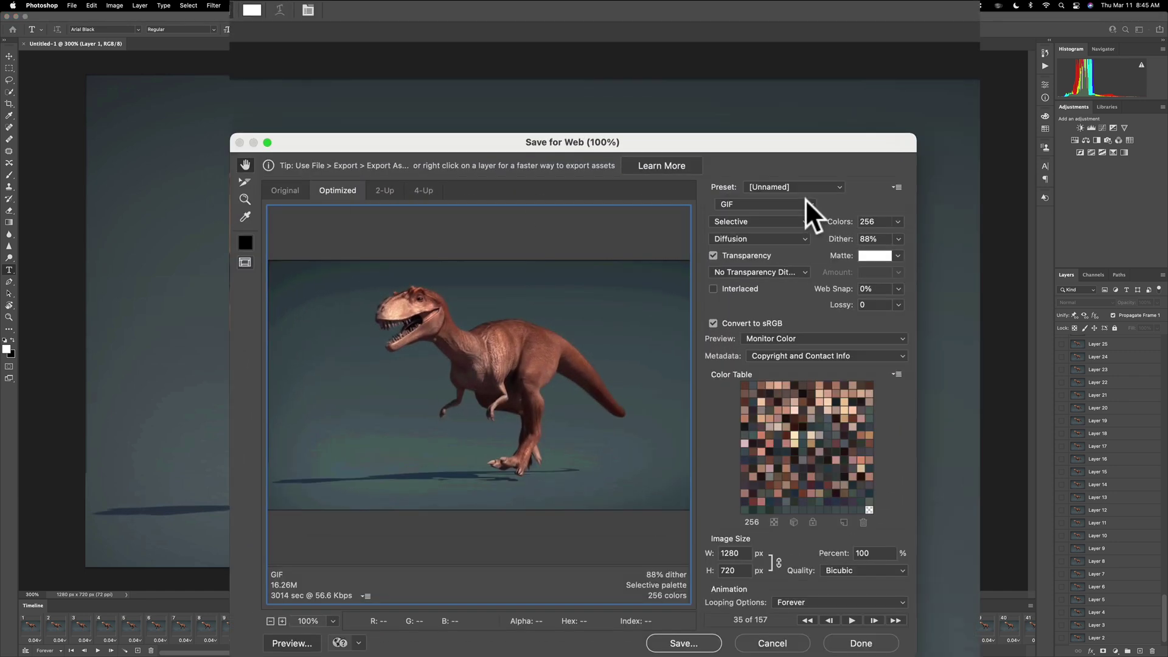
{"action": "left_click", "coordinate": [829, 187]}
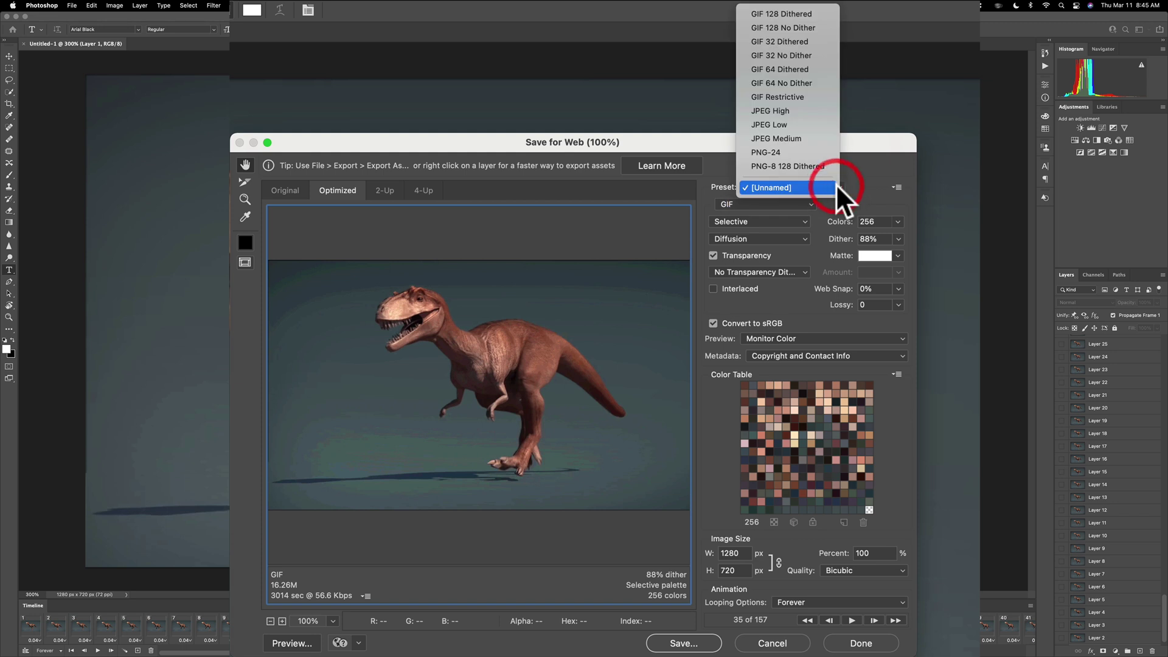
{"action": "left_click", "coordinate": [818, 12]}
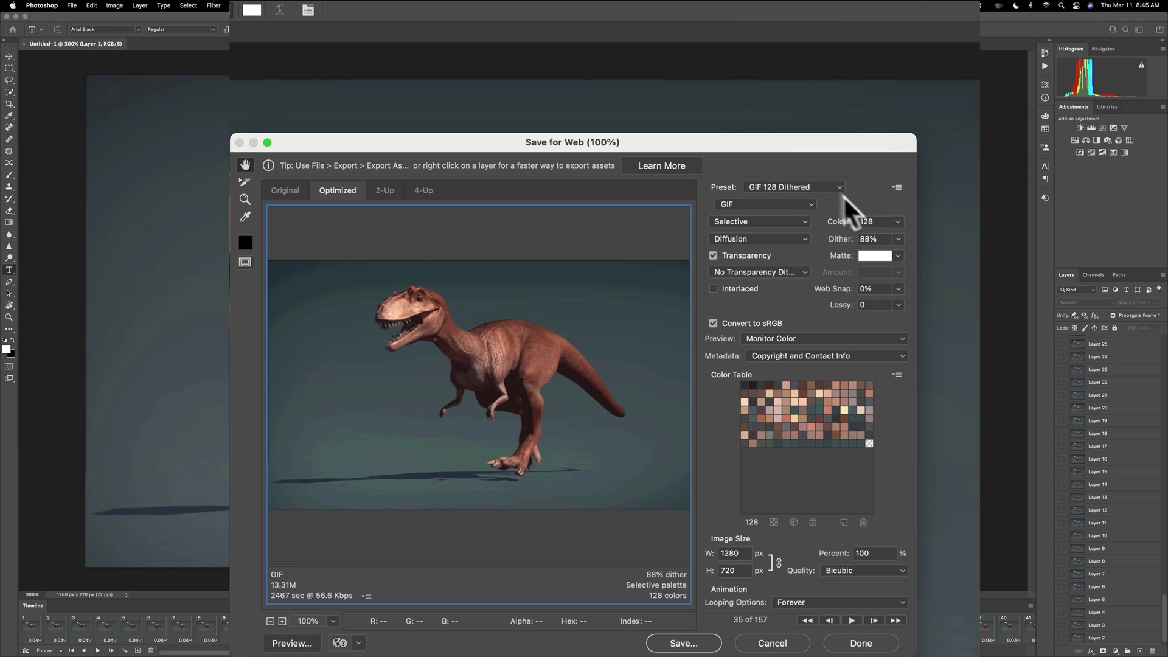
Set the GIF palette to 256 colours with looping set to Forever
{"action": "left_click", "coordinate": [899, 221]}
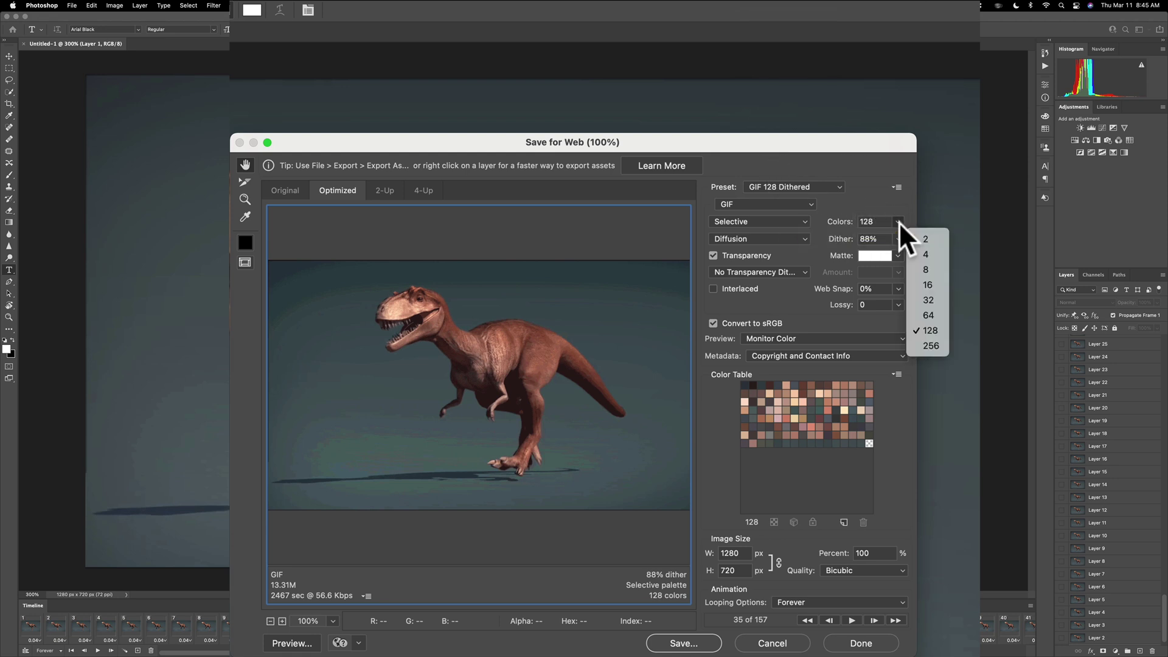
{"action": "left_click", "coordinate": [918, 348]}
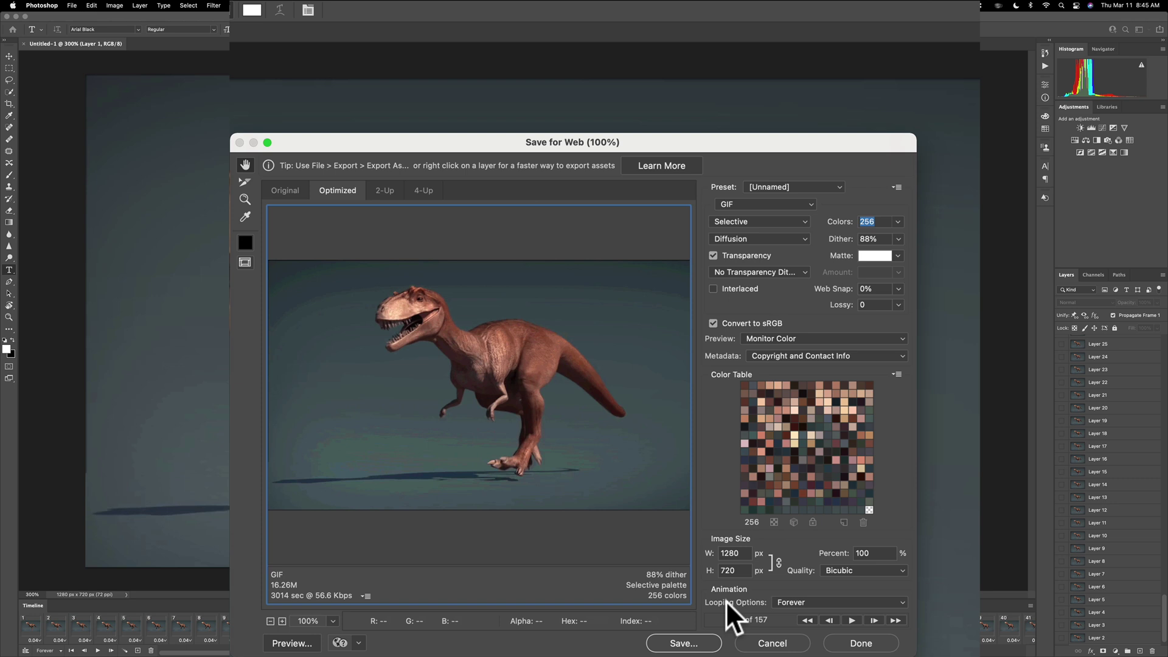
{"action": "left_click", "coordinate": [902, 600]}
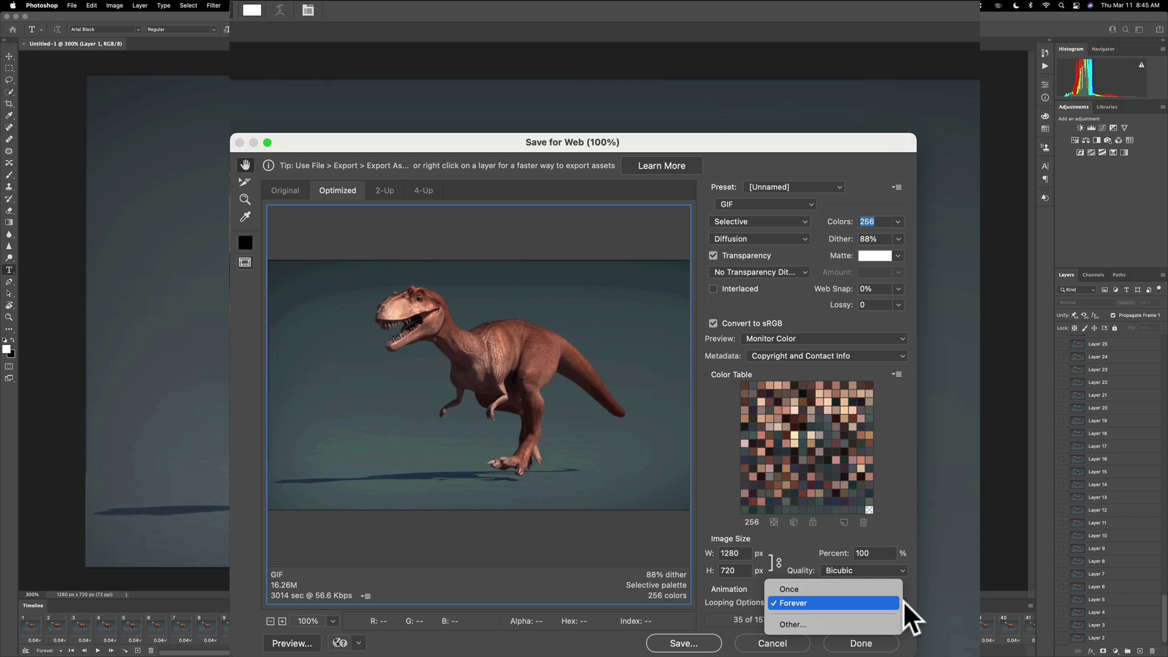
{"action": "left_click", "coordinate": [734, 599]}
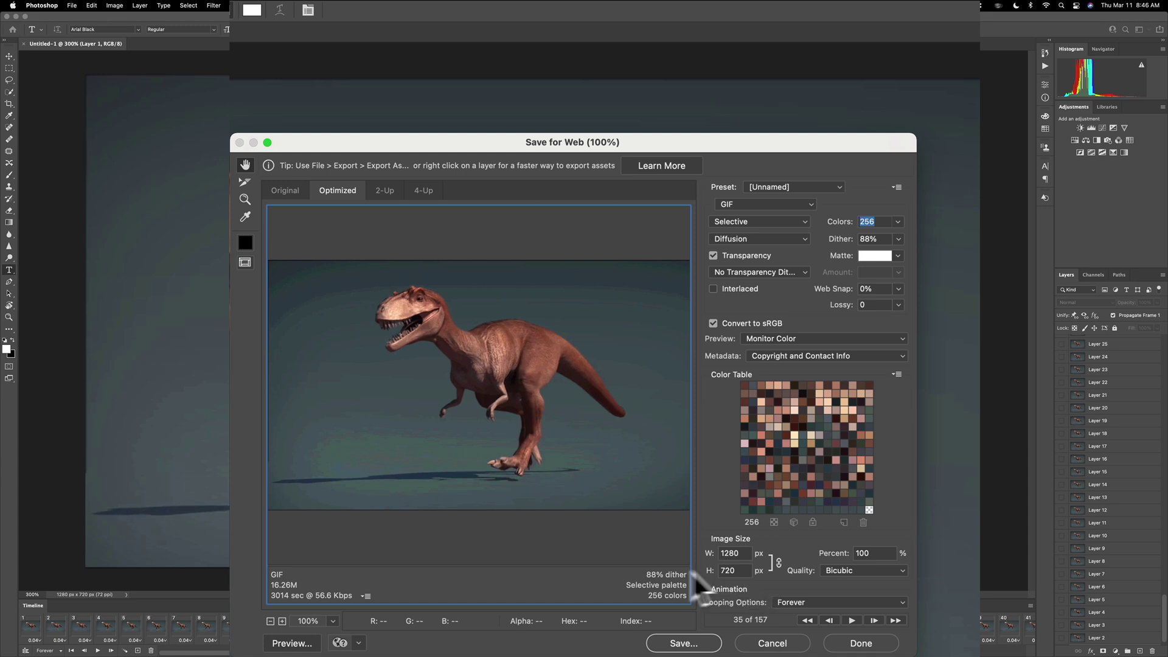
Preview the optimized GIF in Safari, then start quitting the browser
{"action": "left_click", "coordinate": [291, 643]}
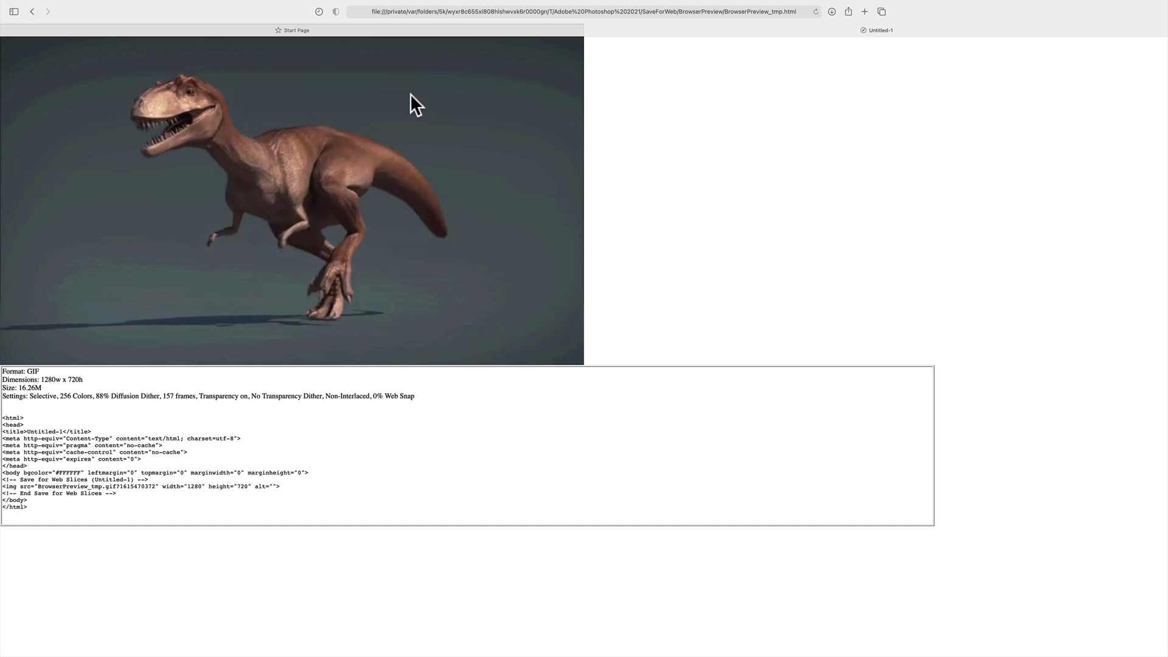
{"action": "key", "text": "super"}
Quit Safari and save the optimized animation as Dino.gif on the Desktop
{"action": "key", "text": "super+q"}
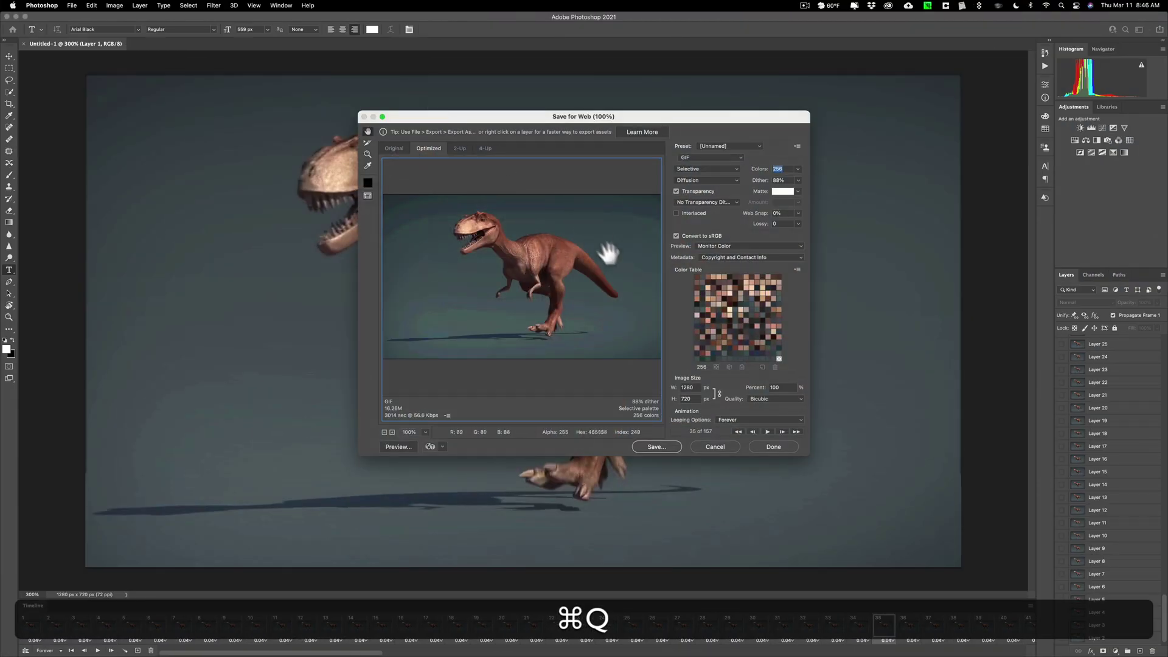
{"action": "left_click", "coordinate": [654, 446]}
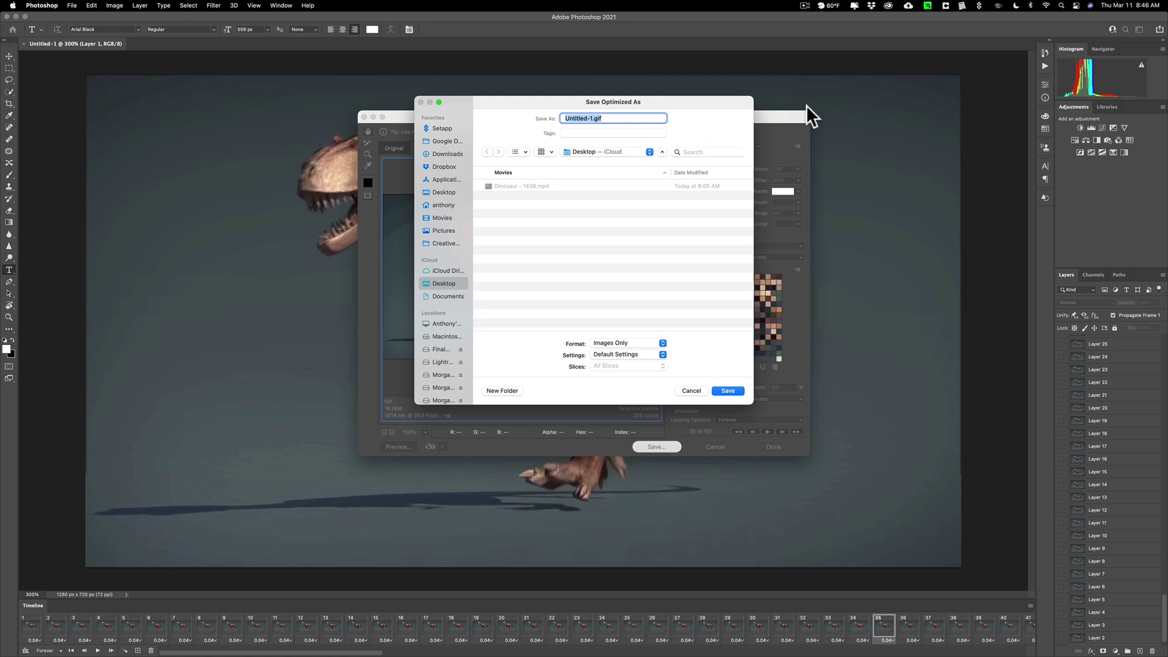
{"action": "type", "text": "Dino"}
{"action": "left_click", "coordinate": [725, 390]}
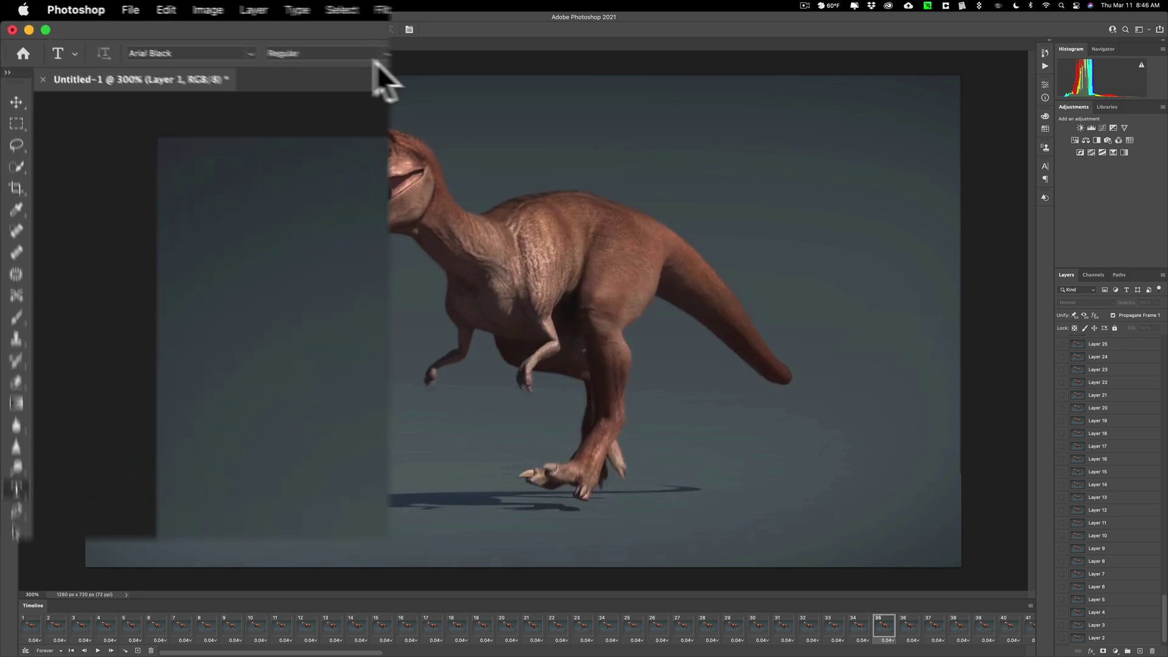
{"action": "left_click", "coordinate": [146, 10]}
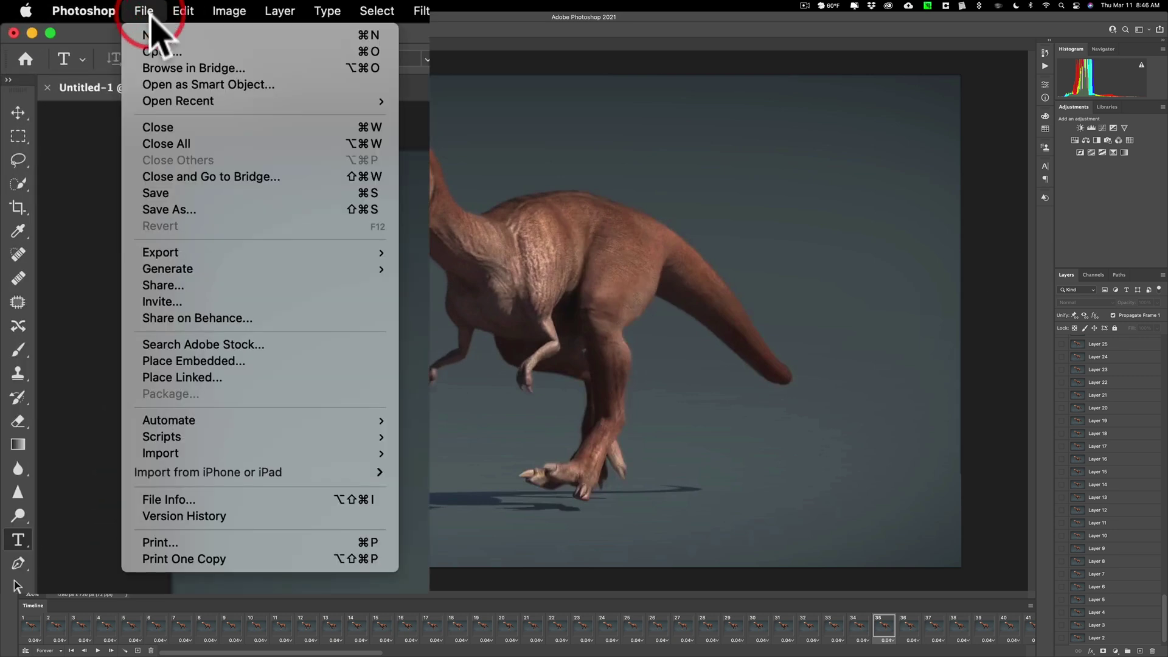
{"action": "left_click", "coordinate": [153, 208]}
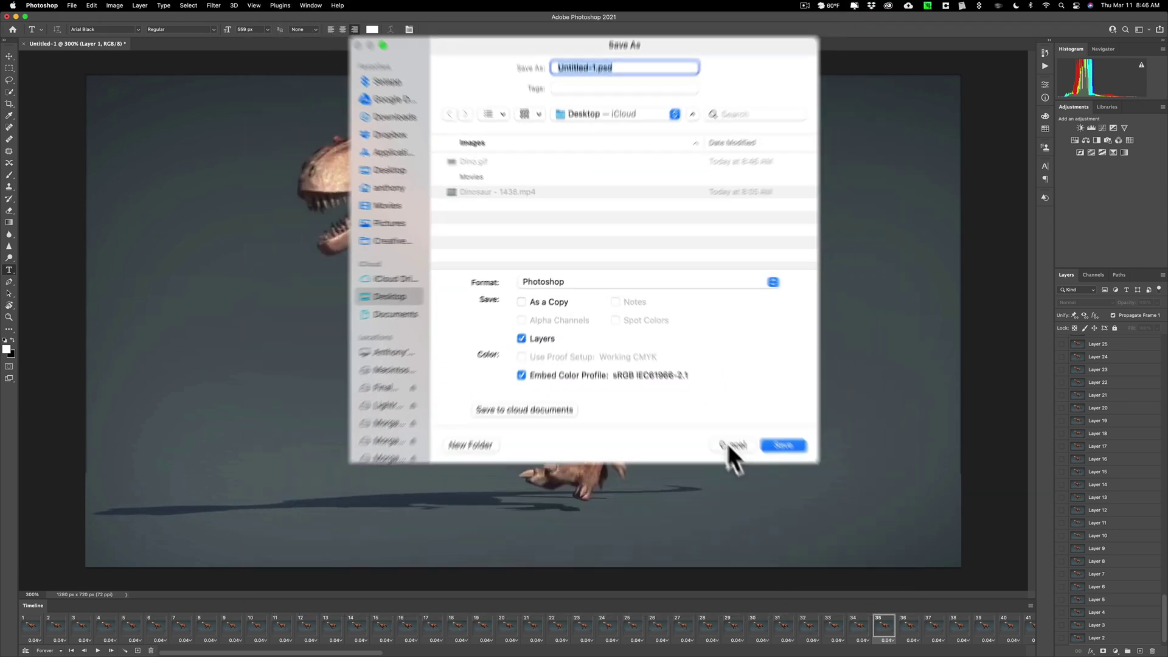
{"action": "left_click", "coordinate": [799, 590]}
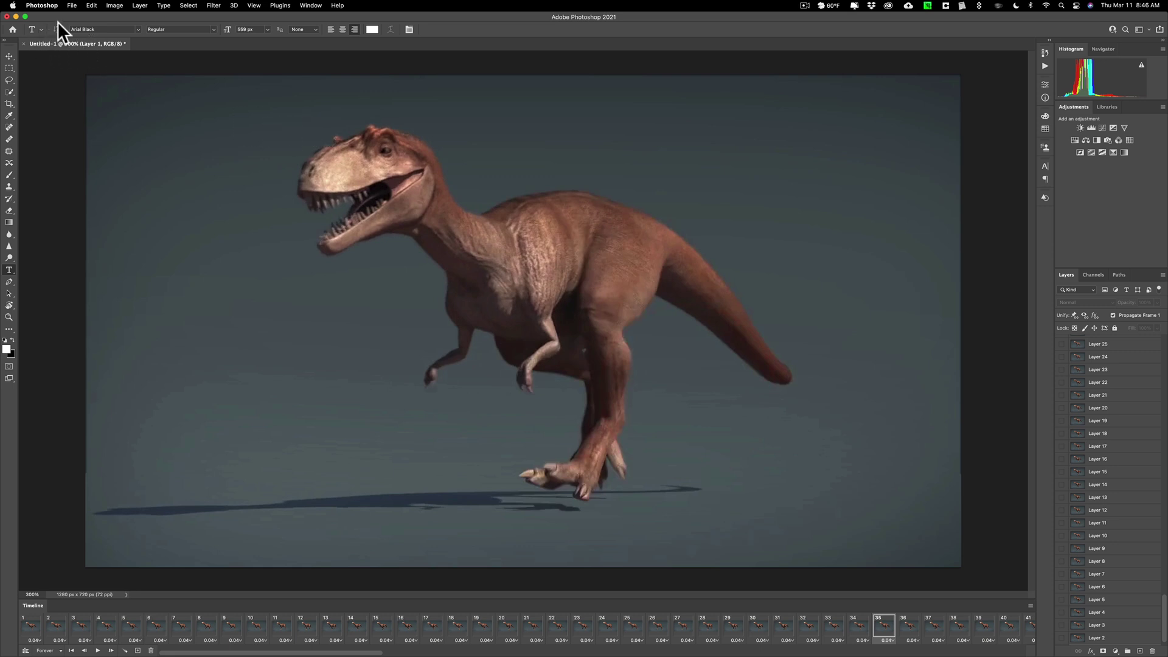
Close the Photoshop window and move Dino.gif toward the middle of the desktop
{"action": "left_click", "coordinate": [15, 17]}
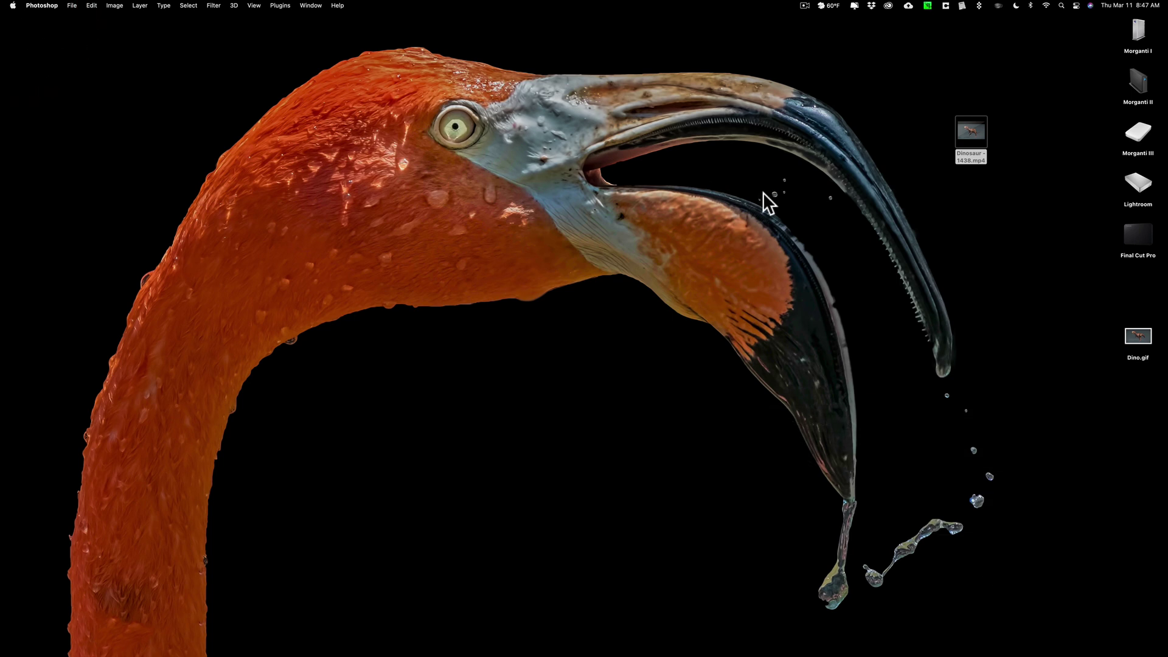
{"action": "left_click_drag", "start_coordinate": [959, 132], "coordinate": [944, 108]}
{"action": "left_click_drag", "start_coordinate": [1126, 326], "coordinate": [558, 313]}
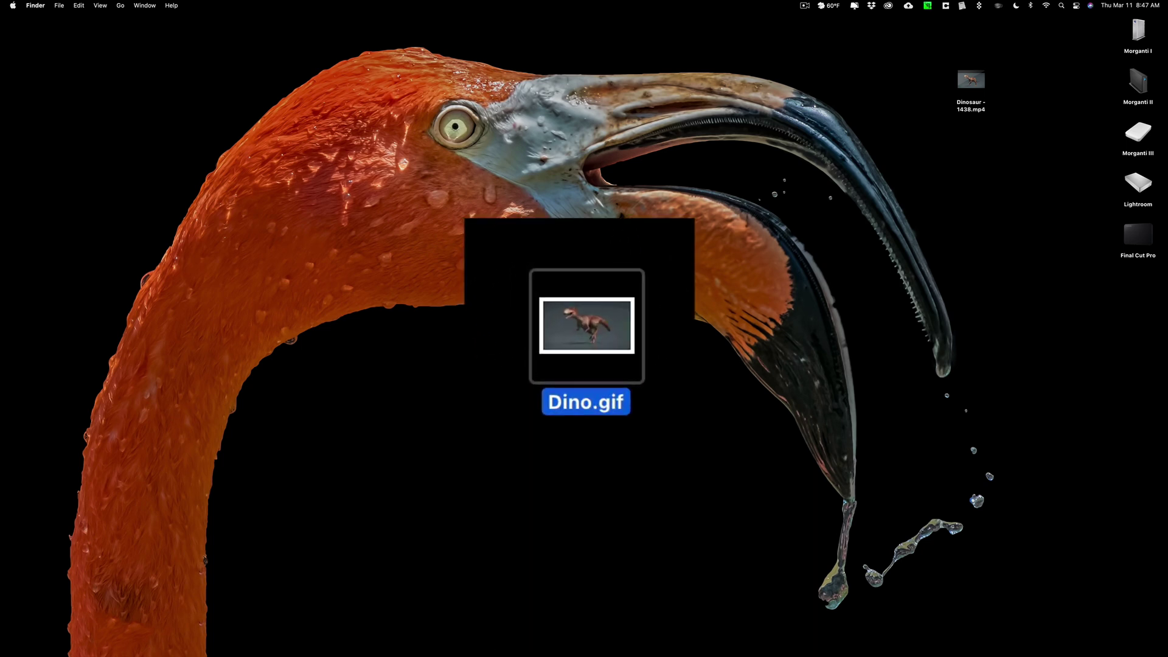
Open Dino.gif in Preview, scroll through its frame thumbnails, then close it
{"action": "double_click", "coordinate": [579, 332]}
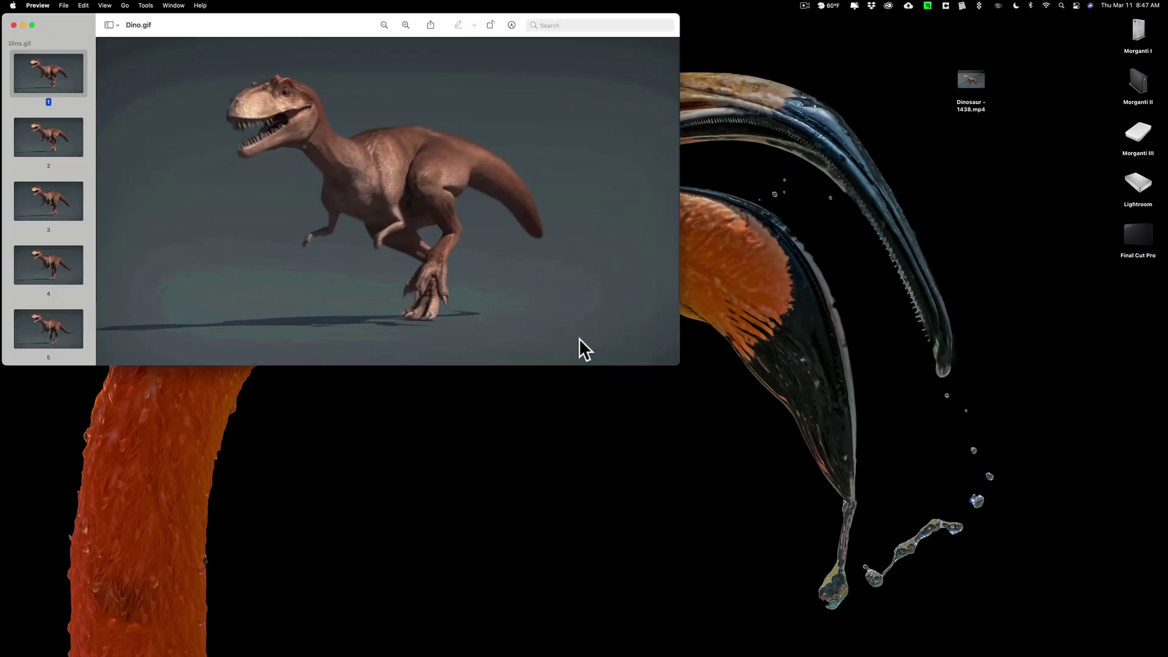
{"action": "scroll", "coordinate": [22, 116], "scroll_direction": "down", "scroll_amount": 6}
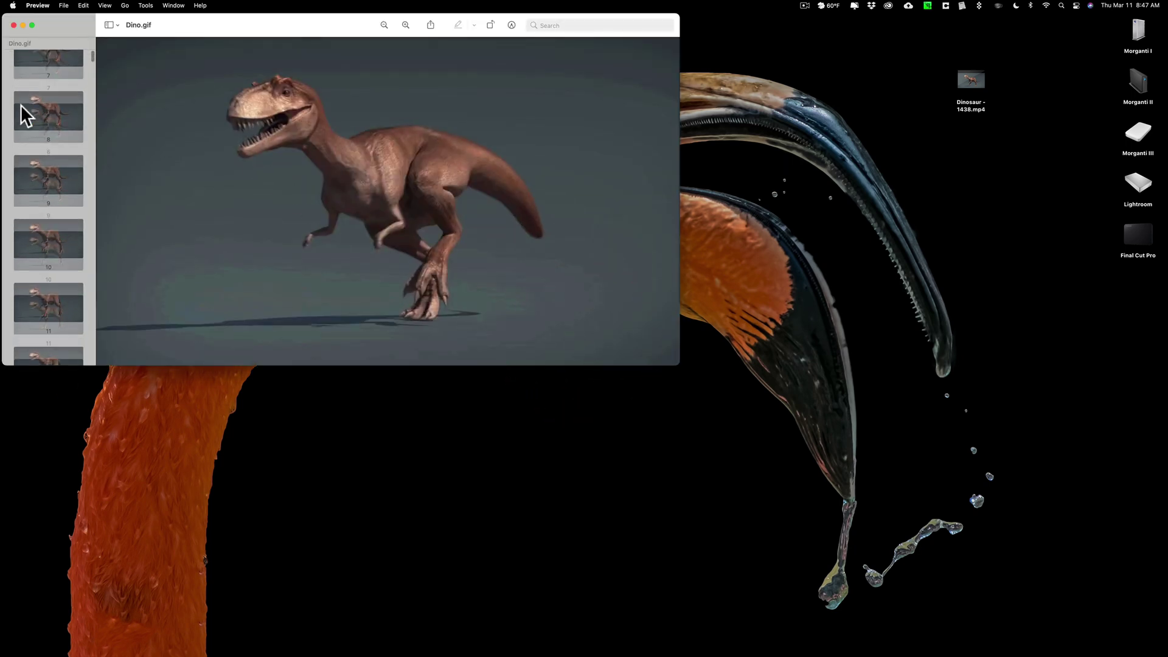
{"action": "scroll", "coordinate": [22, 113], "scroll_direction": "up", "scroll_amount": 6}
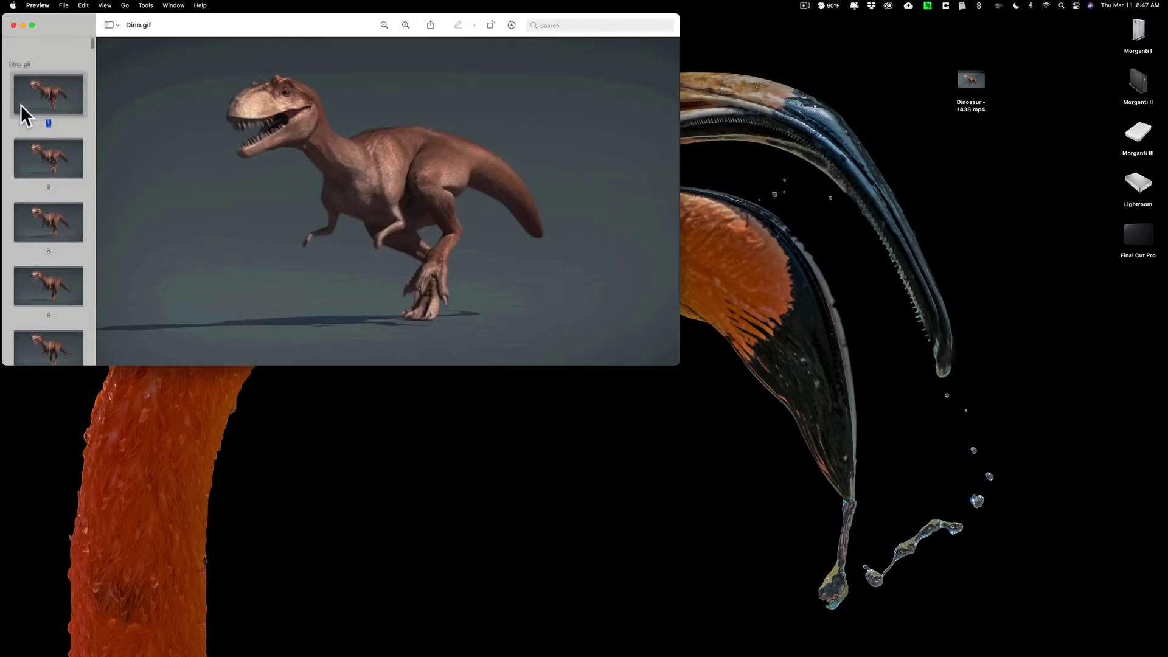
{"action": "left_click", "coordinate": [14, 25]}
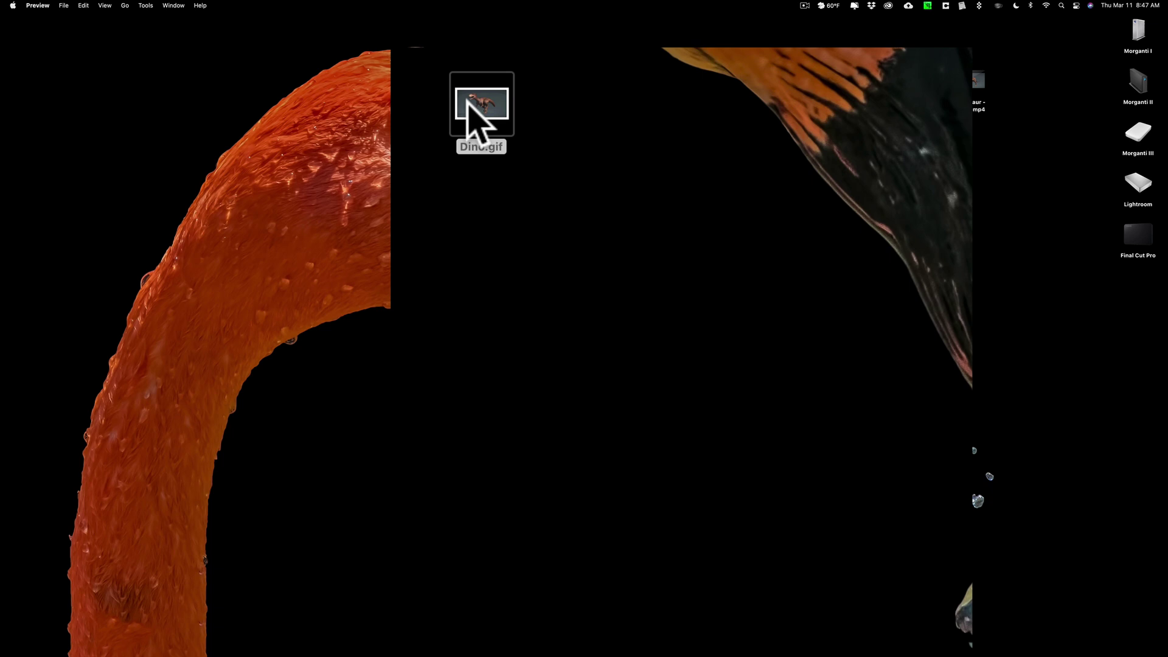
Open Dino.gif with Google Chrome and expand the browser window to full screen
{"action": "right_click", "coordinate": [468, 99]}
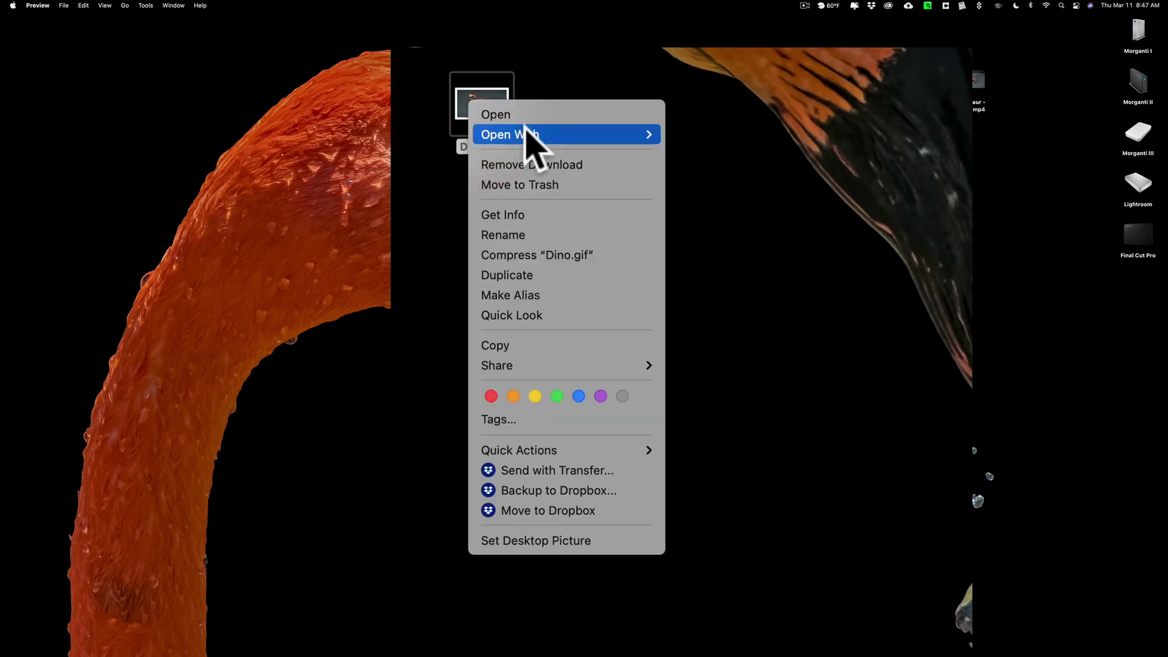
{"action": "mouse_move", "coordinate": [527, 135]}
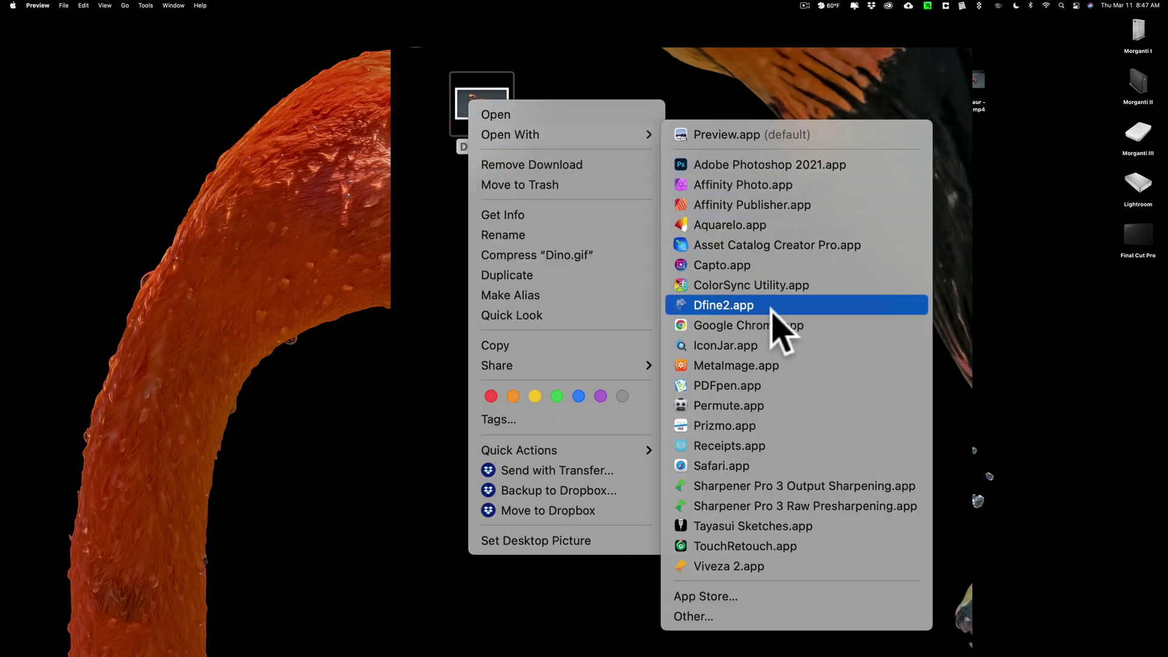
{"action": "left_click", "coordinate": [776, 326]}
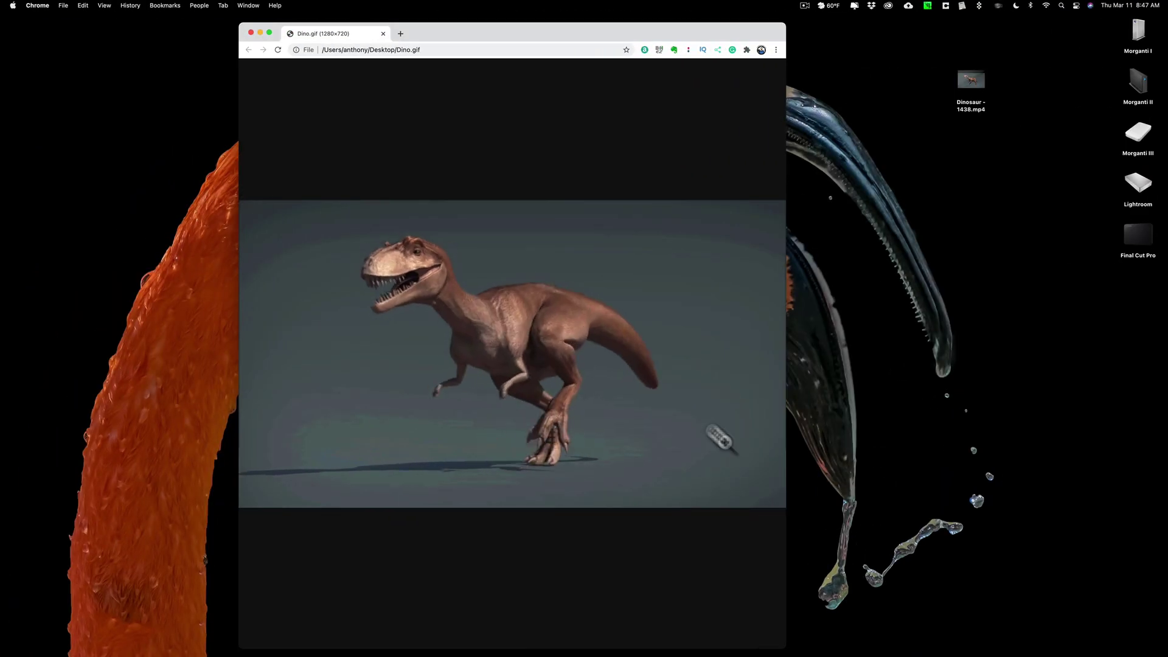
{"action": "left_click", "coordinate": [271, 32]}
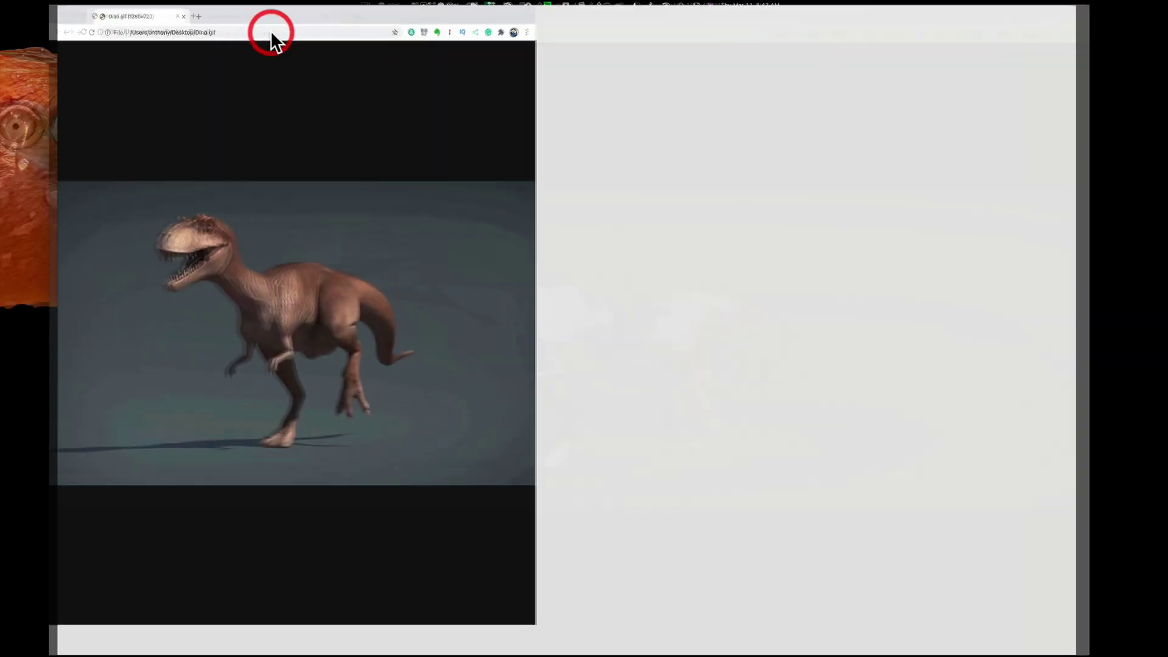